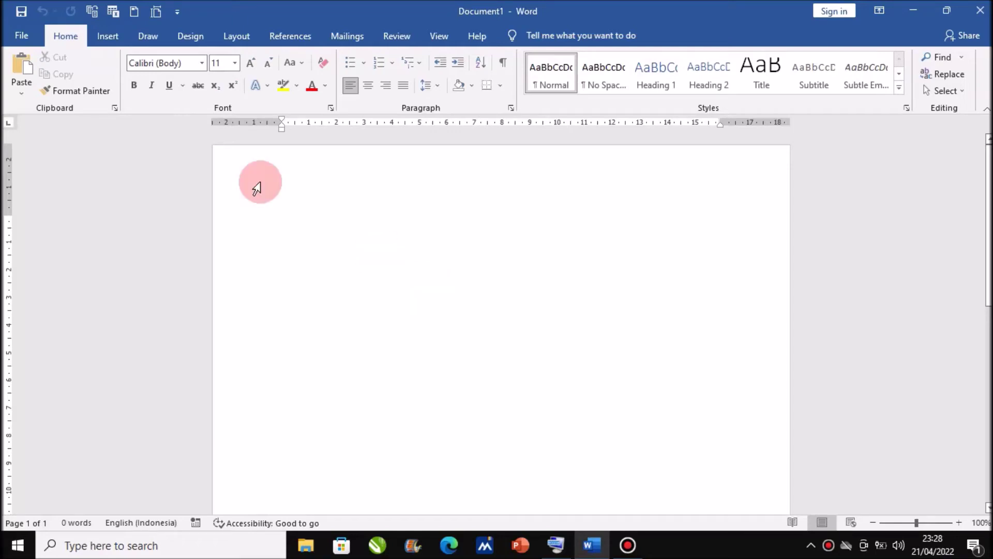
# Open the Insert table grid and preview a 7-column by 6-row table.
pyautogui.click(109, 43)
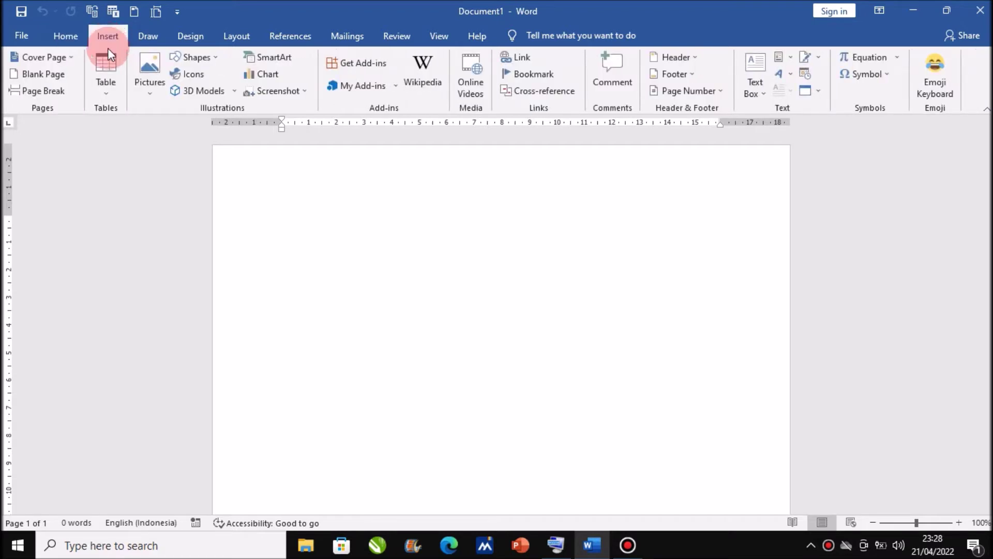
pyautogui.click(107, 93)
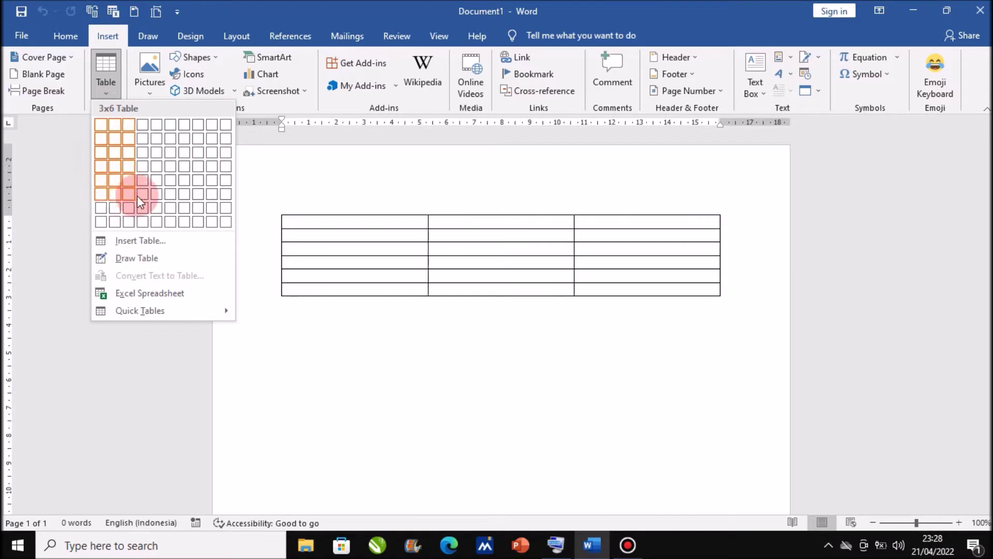
# Insert a 7×6 table and type Sunday, Monday, Tuesday, Wednesday in the header cells.
pyautogui.click(185, 195)
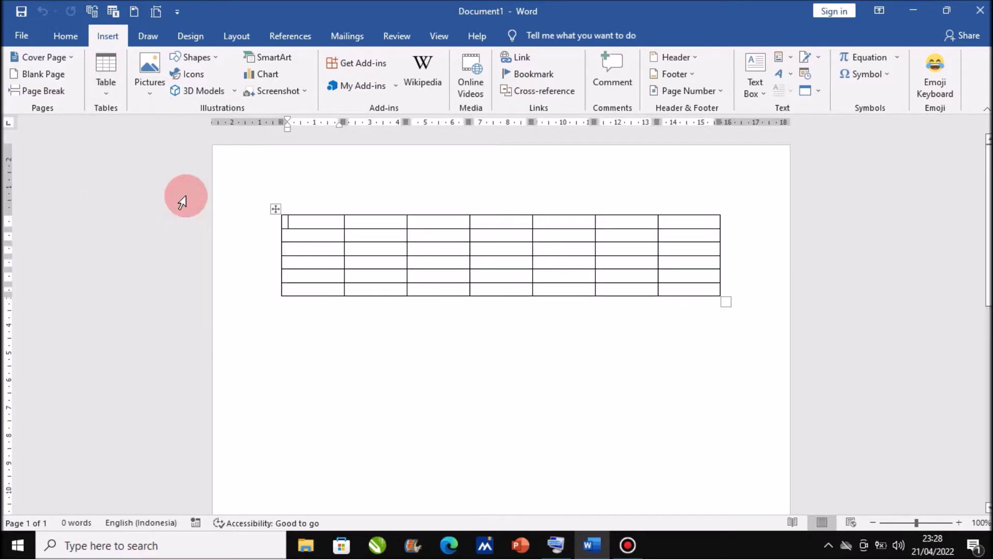
pyautogui.write('Sunday')
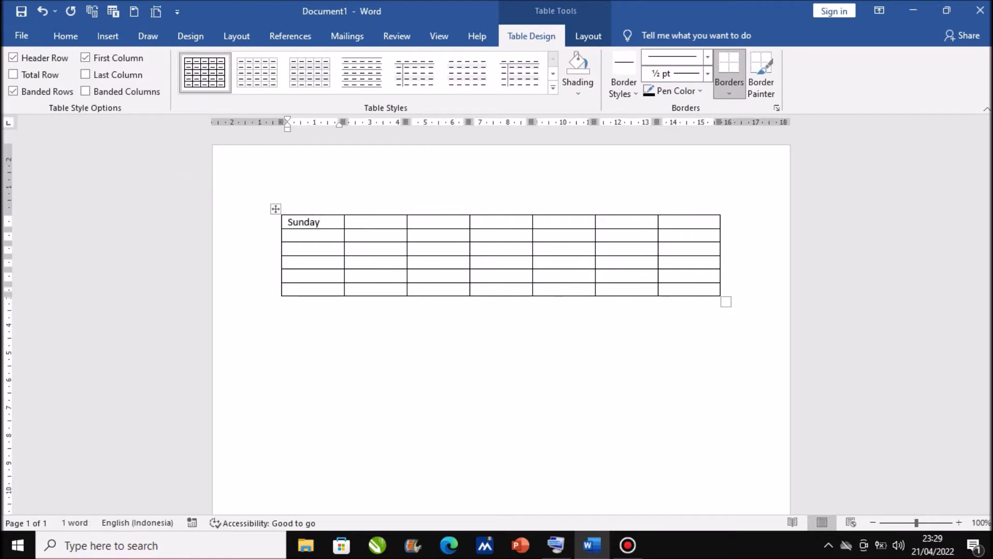
pyautogui.press('Tab')
pyautogui.write('Monday')
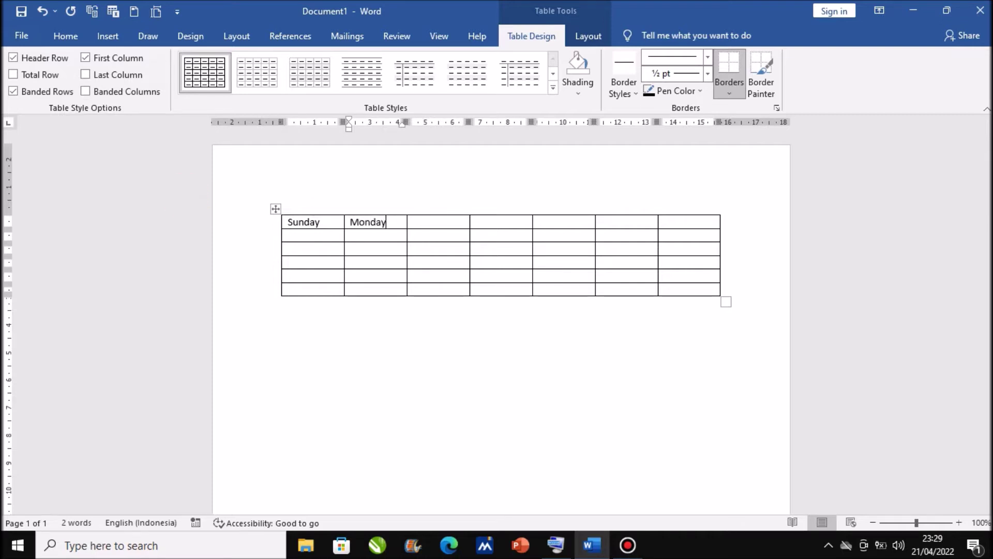
pyautogui.press('Tab')
pyautogui.write('Tues')
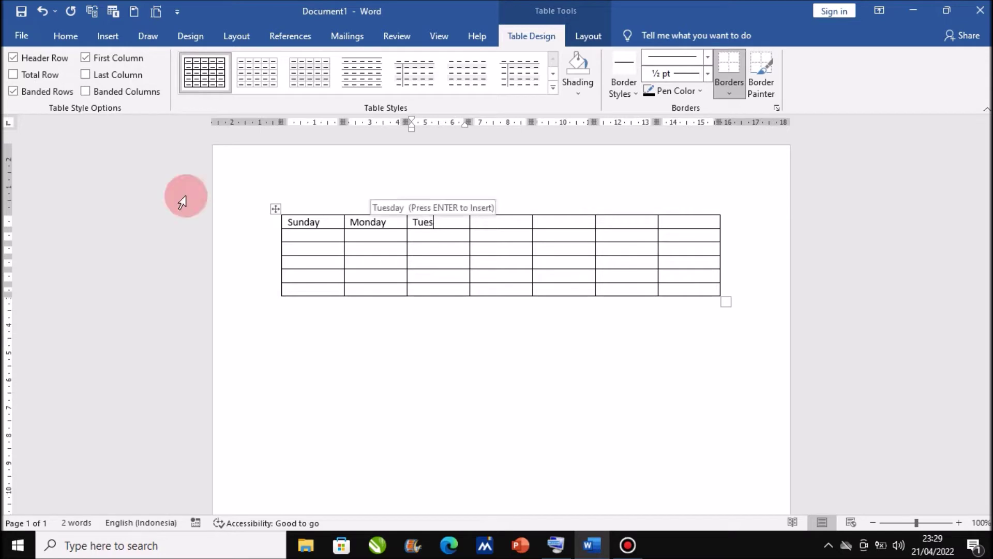
pyautogui.write('day')
pyautogui.press('Tab')
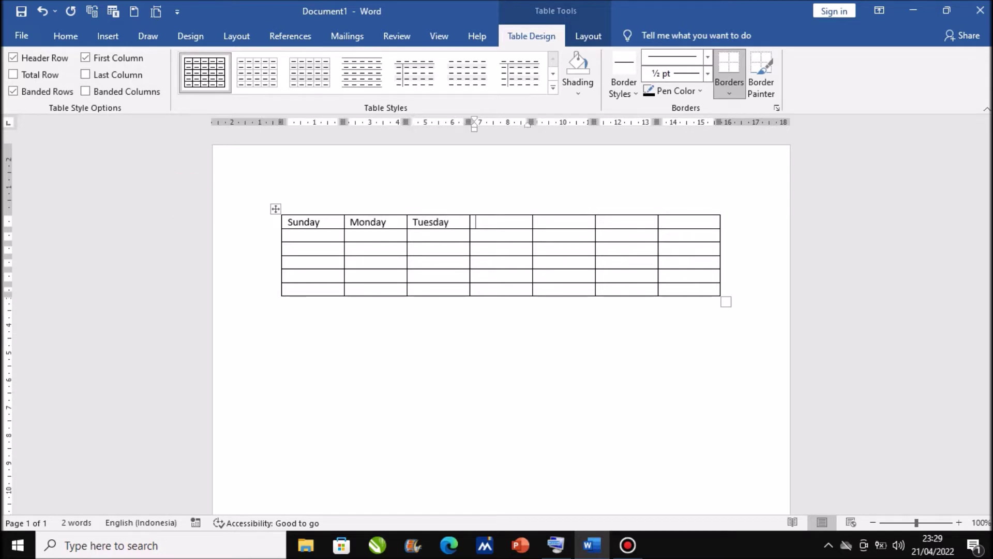
pyautogui.write('Wednes')
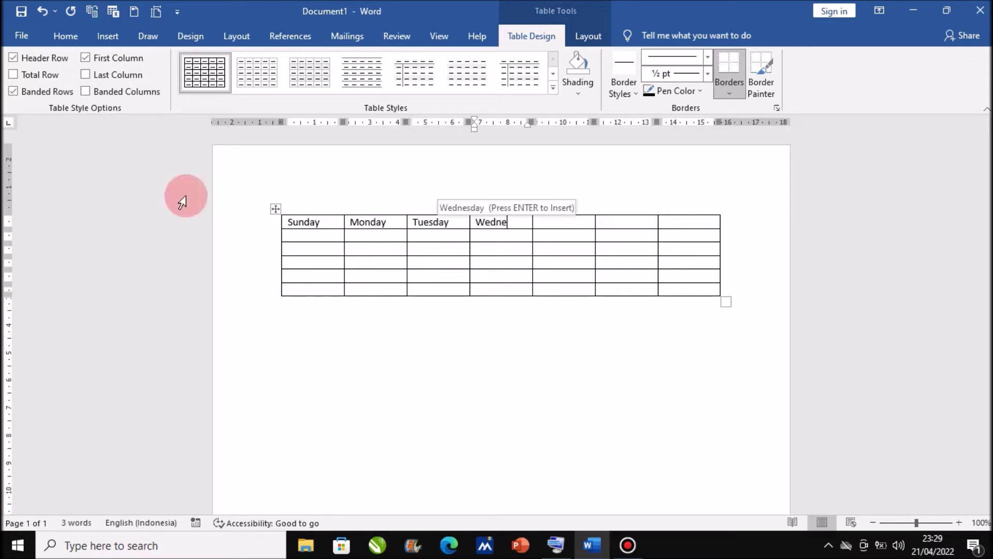
pyautogui.press('Return')
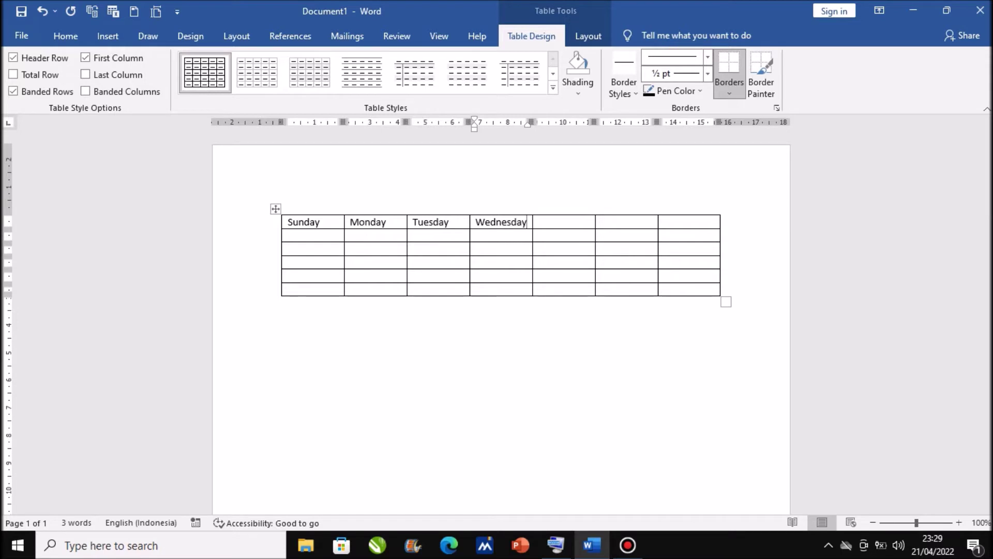
# Fill the remaining header cells with Thursday, Friday and Saturday.
pyautogui.press('Tab')
pyautogui.write('Thur')
pyautogui.press('Return')
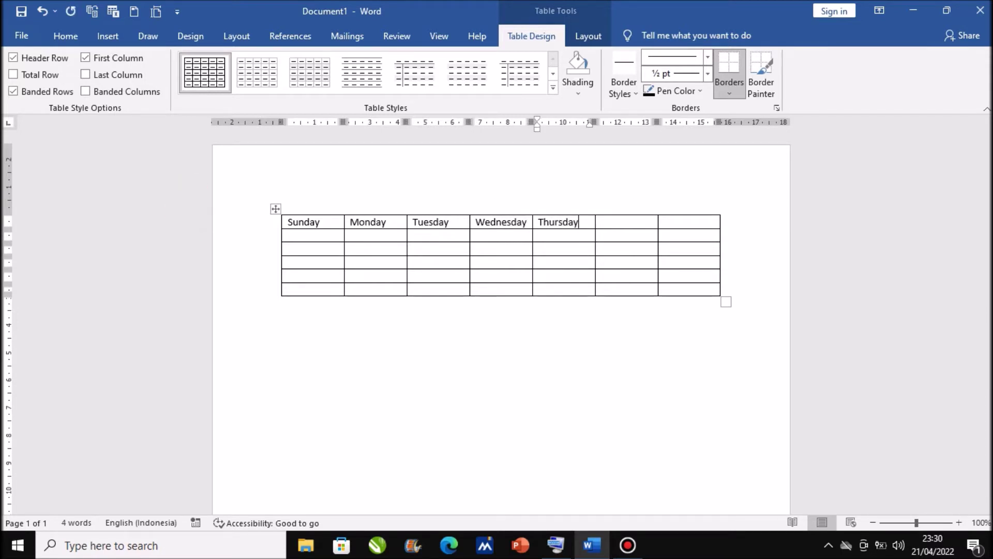
pyautogui.press('Tab')
pyautogui.write('Friday')
pyautogui.press('Tab')
pyautogui.write('Saturday')
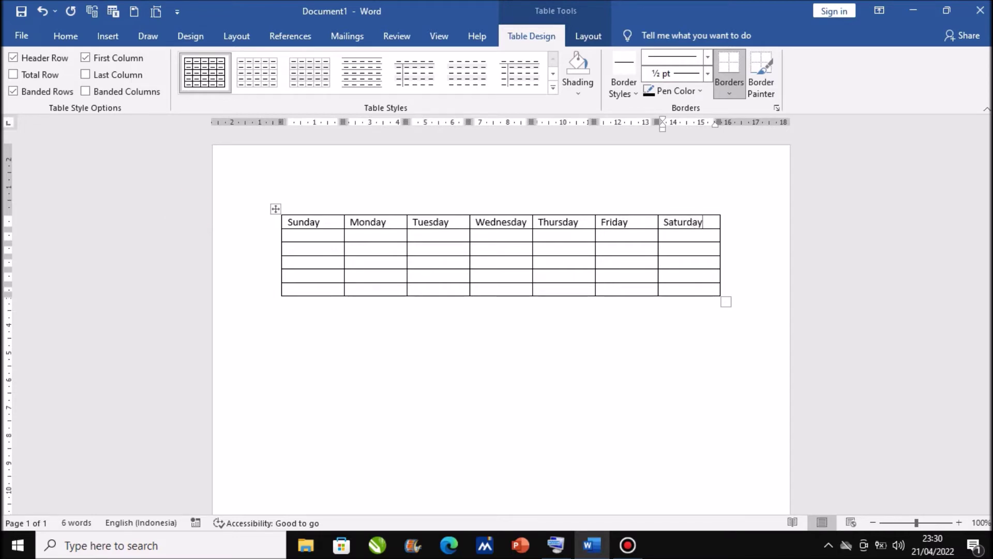
# Enter dates 1 to 12 across rows two and three, starting with 1 under Tuesday.
pyautogui.click(414, 237)
pyautogui.write('1')
pyautogui.press('Tab')
pyautogui.write('2')
pyautogui.press('Tab')
pyautogui.write('3')
pyautogui.press('Tab')
pyautogui.write('4')
pyautogui.press('Tab')
pyautogui.write('5')
pyautogui.press('Tab')
pyautogui.write('6')
pyautogui.press('Tab')
pyautogui.write('7')
pyautogui.press('Tab')
pyautogui.write('8')
pyautogui.press('Tab')
pyautogui.write('10')
pyautogui.press('Tab')
pyautogui.write('11')
pyautogui.press('Tab')
pyautogui.write('12')
# Enter dates 13 to 19 across the fourth row, Sunday through Saturday.
pyautogui.press('Tab')
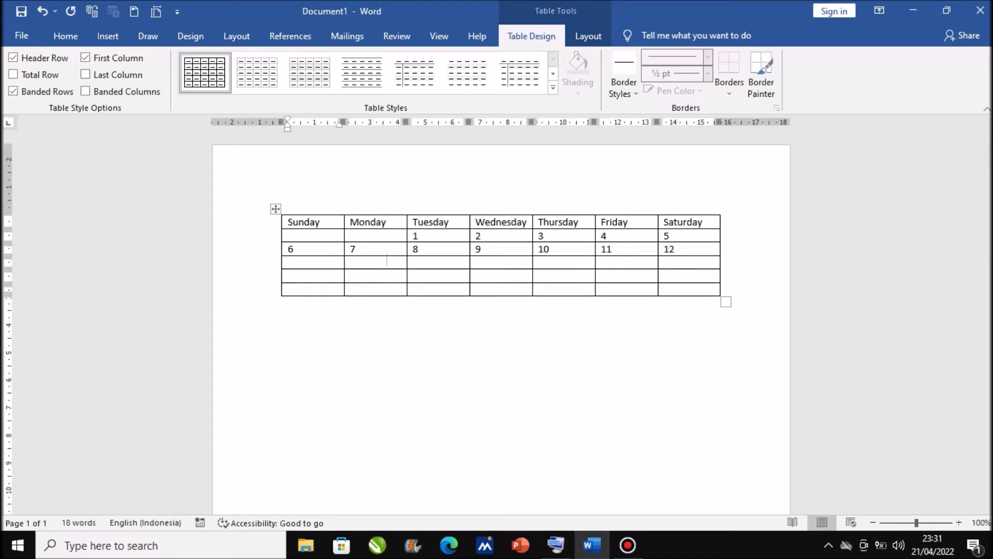
pyautogui.write('13')
pyautogui.press('Tab')
pyautogui.write('1')
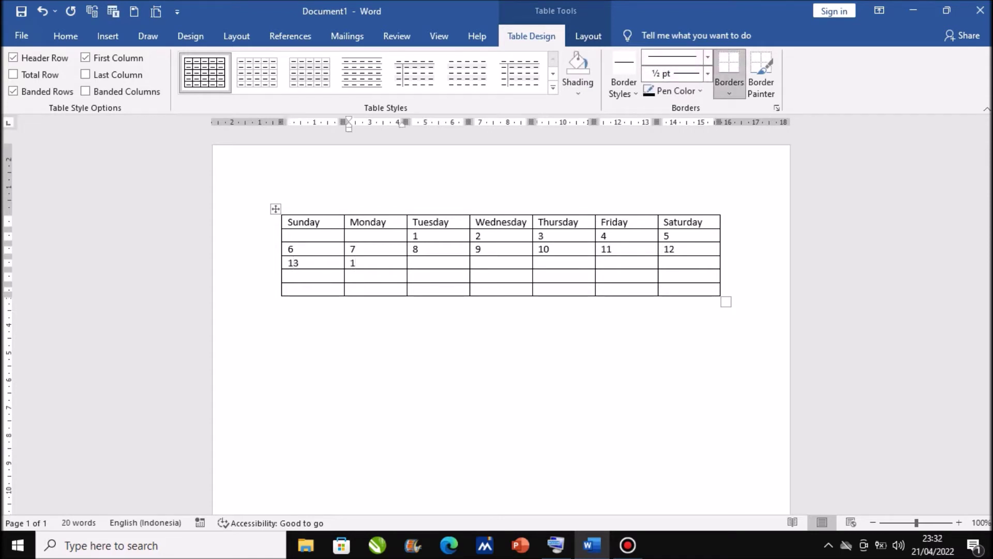
pyautogui.write('4')
pyautogui.press('Tab')
pyautogui.write('15')
pyautogui.press('Tab')
pyautogui.write('16')
pyautogui.press('Tab')
pyautogui.write('17')
pyautogui.press('Tab')
pyautogui.write('18')
pyautogui.press('Tab')
pyautogui.write('19')
# Enter dates 20 to 31 in the last two rows, ending with 31 under Thursday.
pyautogui.press('Tab')
pyautogui.write('20')
pyautogui.press('Tab')
pyautogui.write('21')
pyautogui.press('Tab')
pyautogui.write('22')
pyautogui.press('Tab')
pyautogui.write('23')
pyautogui.press('Tab')
pyautogui.write('2')
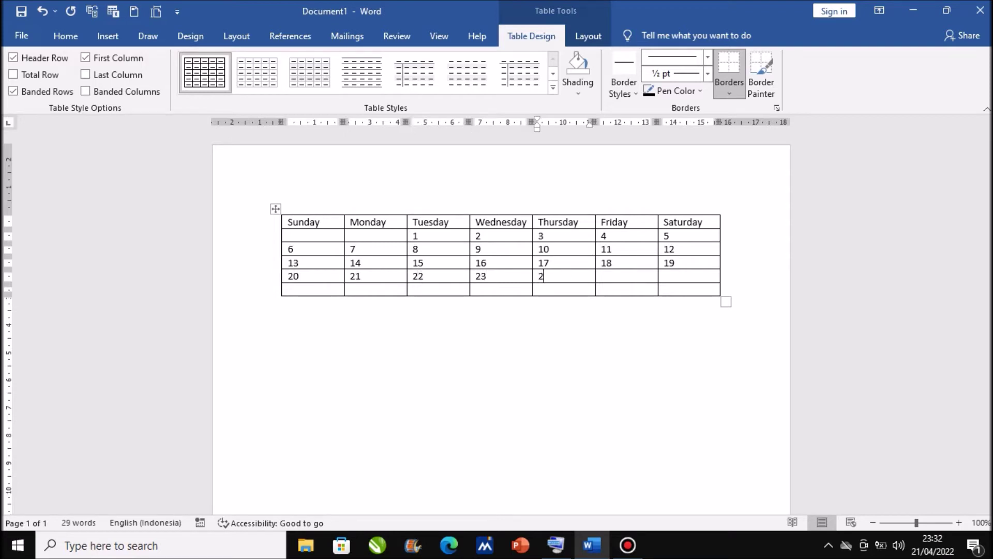
pyautogui.write('4')
pyautogui.press('Tab')
pyautogui.write('25')
pyautogui.press('Tab')
pyautogui.write('26')
pyautogui.press('Tab')
pyautogui.write('27')
pyautogui.press('Tab')
pyautogui.write('28')
pyautogui.press('Tab')
pyautogui.write('29')
pyautogui.press('Tab')
pyautogui.write('30')
pyautogui.press('Tab')
pyautogui.write('31')
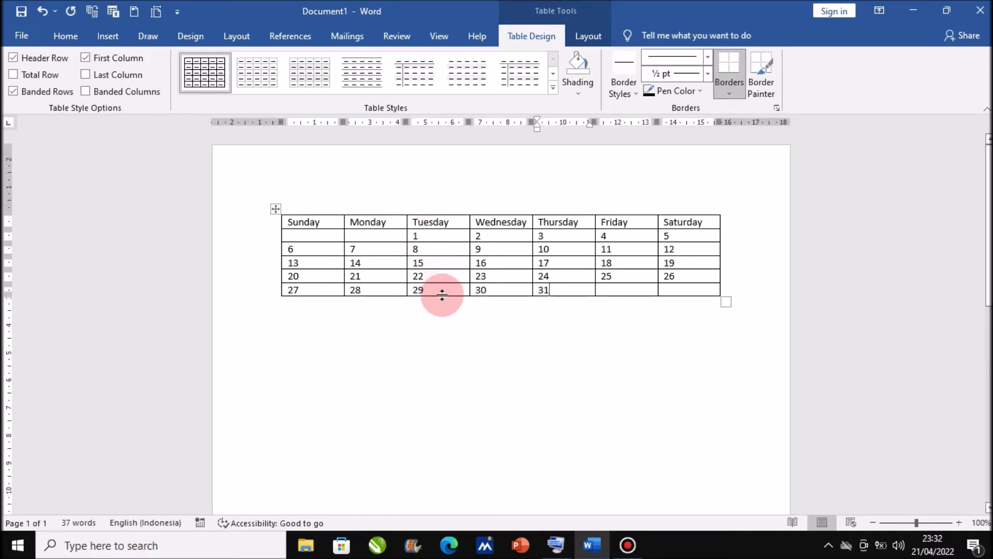
# Stretch the table taller, distribute the date rows evenly, and center both dates and day names.
pyautogui.moveTo(443, 295); pyautogui.dragTo(443, 448)
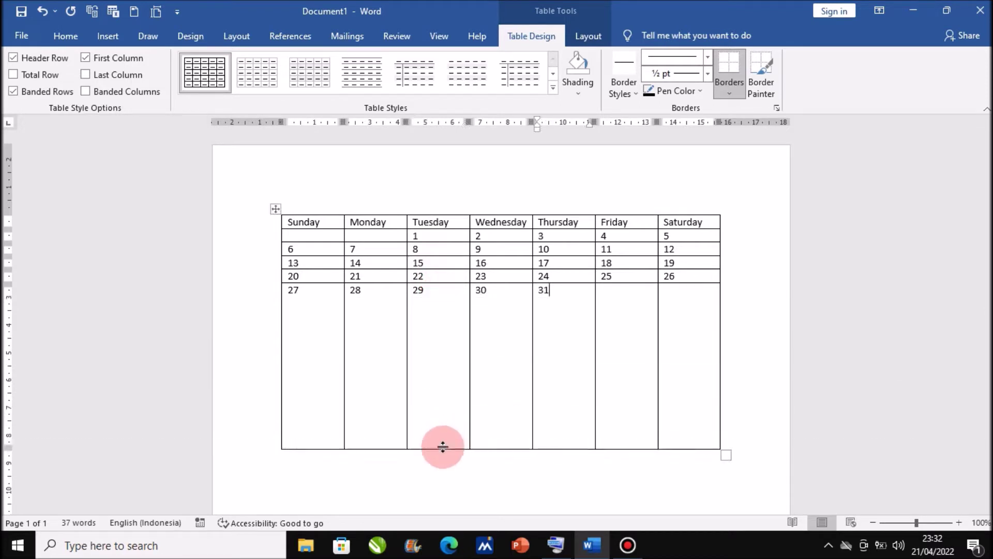
pyautogui.click(311, 235)
pyautogui.moveTo(505, 332); pyautogui.dragTo(677, 444)
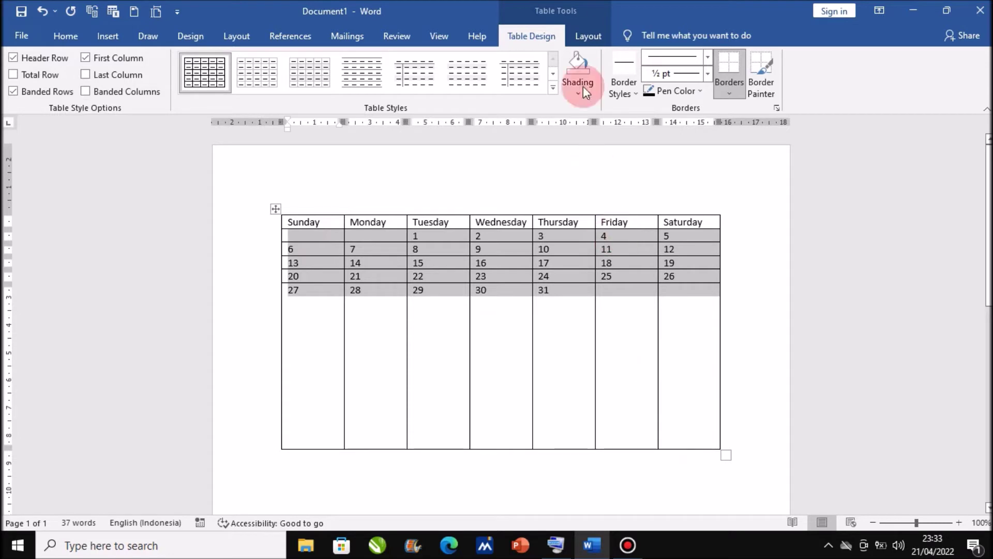
pyautogui.click(582, 39)
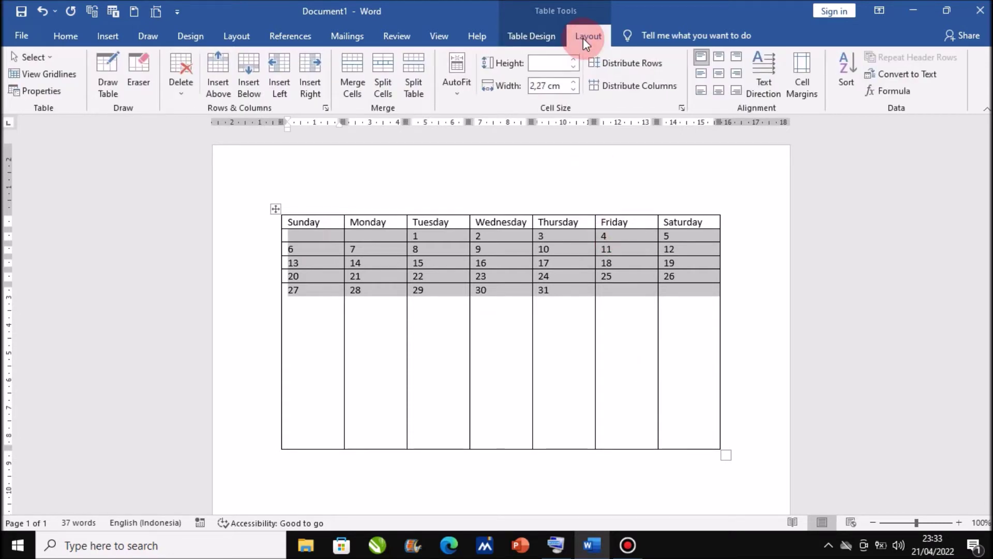
pyautogui.click(628, 70)
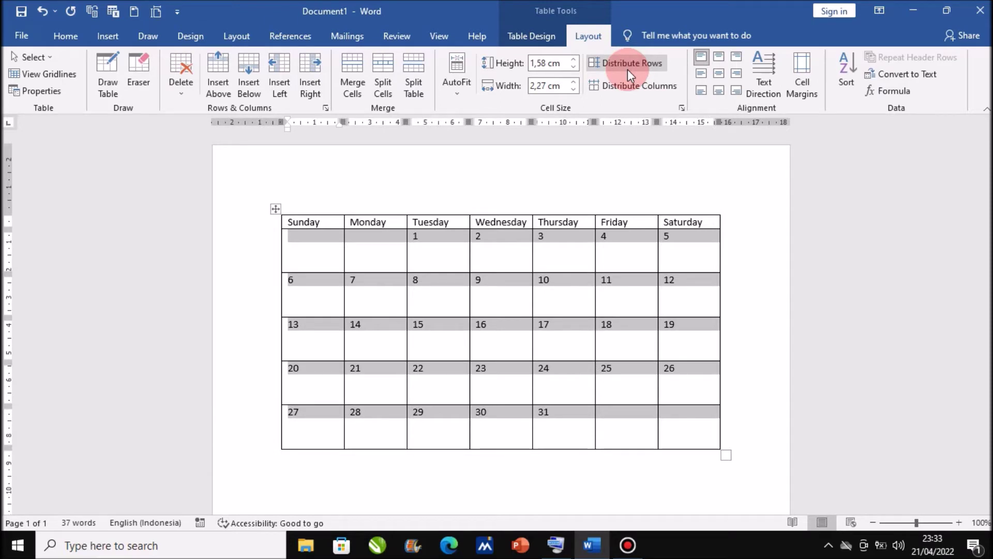
pyautogui.click(719, 77)
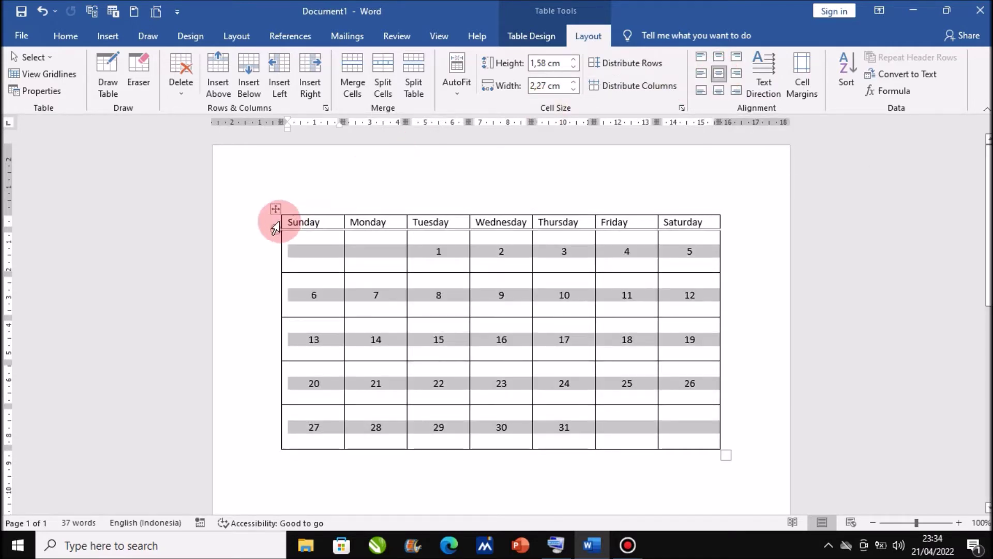
pyautogui.moveTo(290, 222); pyautogui.dragTo(706, 210)
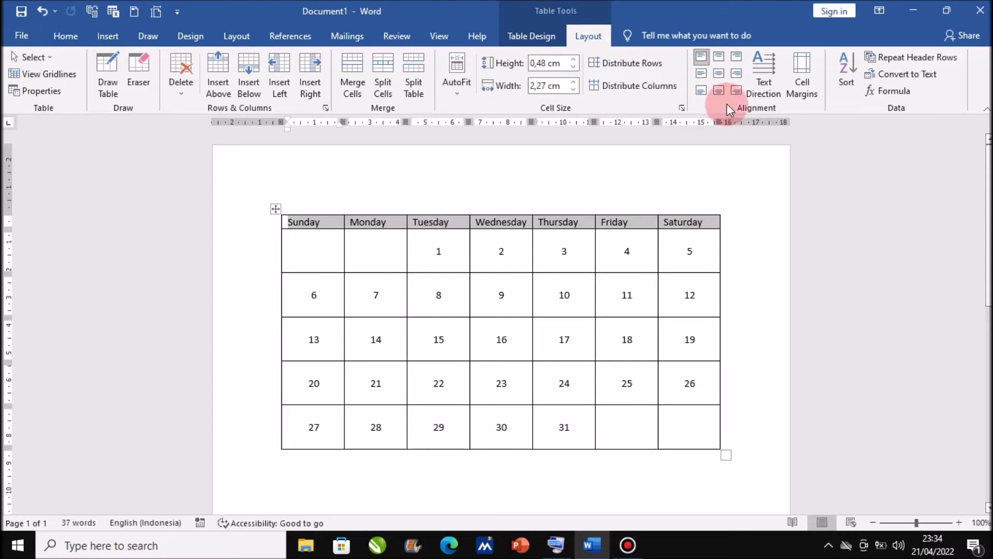
pyautogui.click(725, 75)
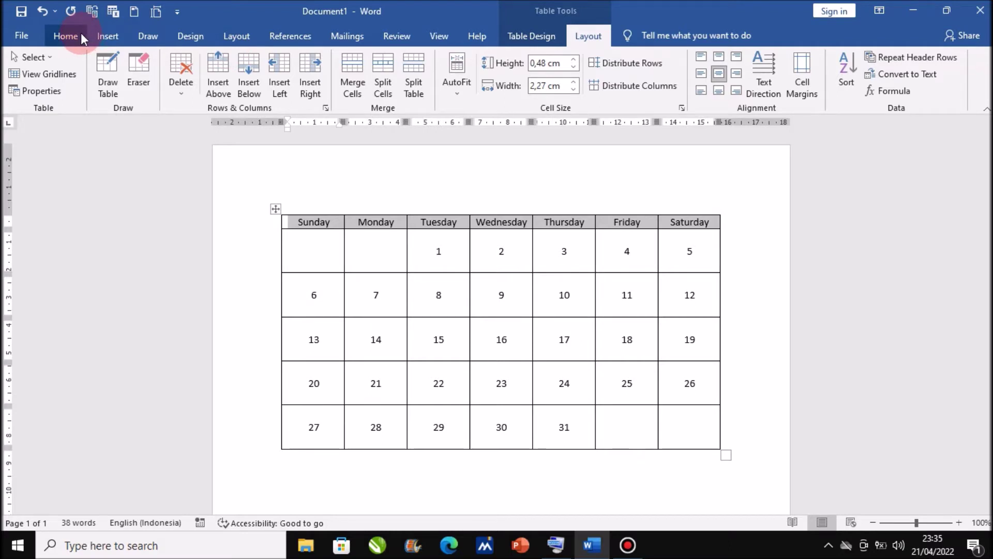
# Set the table text to the Rockwell font at size 12.
pyautogui.click(66, 36)
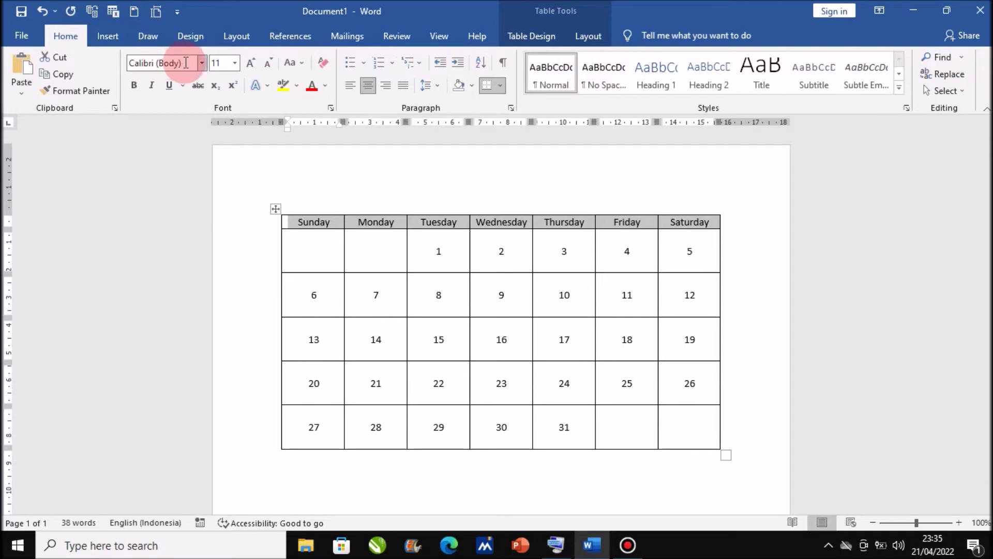
pyautogui.click(203, 63)
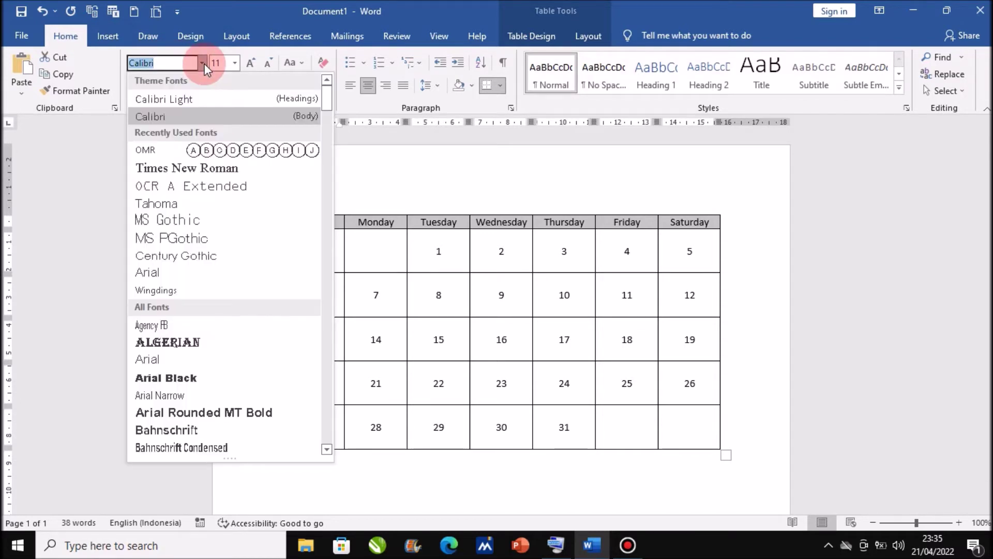
pyautogui.write('Rockwel')
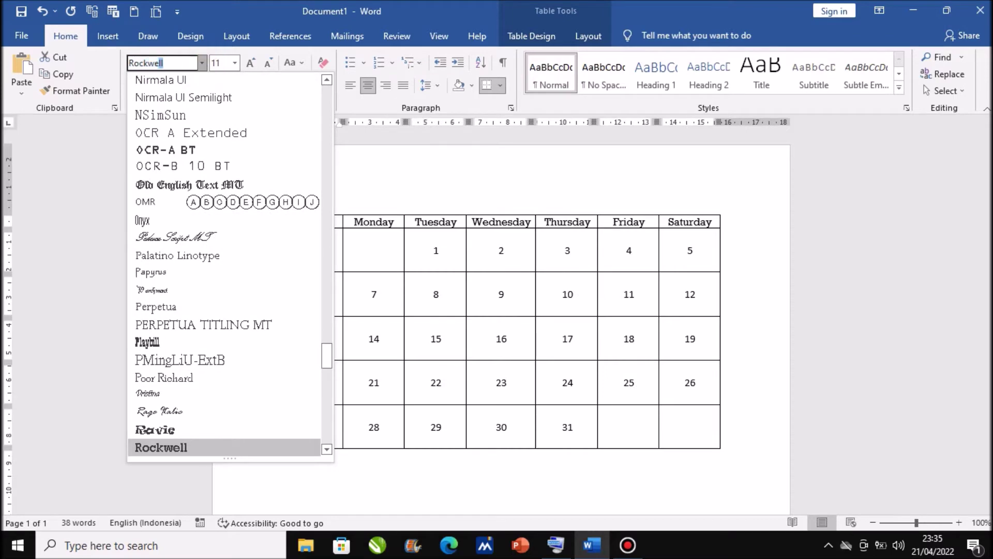
pyautogui.write('l')
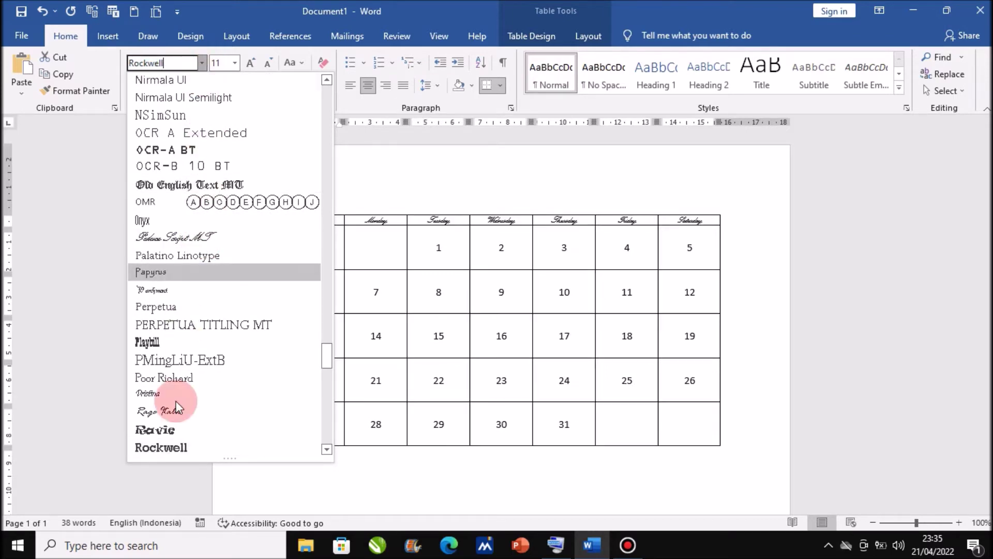
pyautogui.click(177, 448)
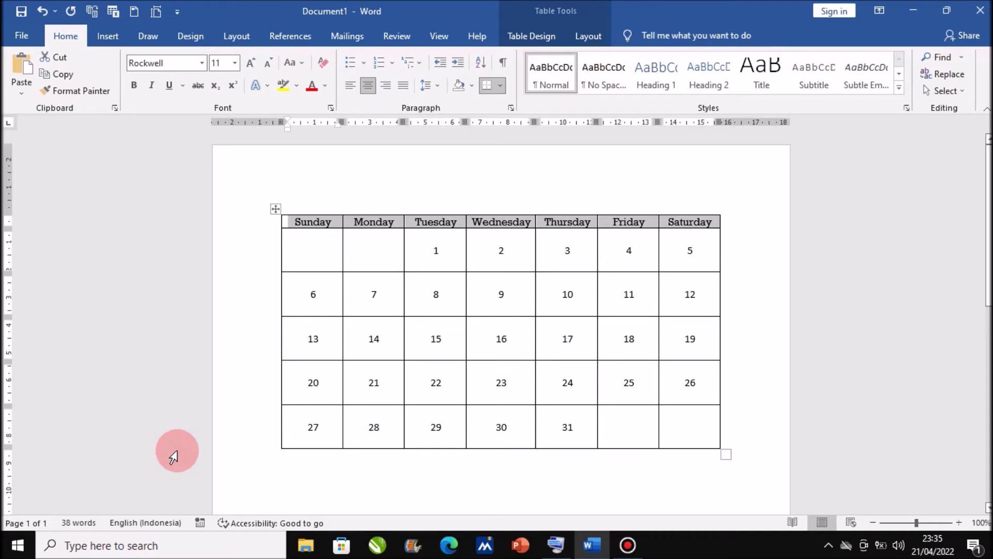
pyautogui.click(237, 63)
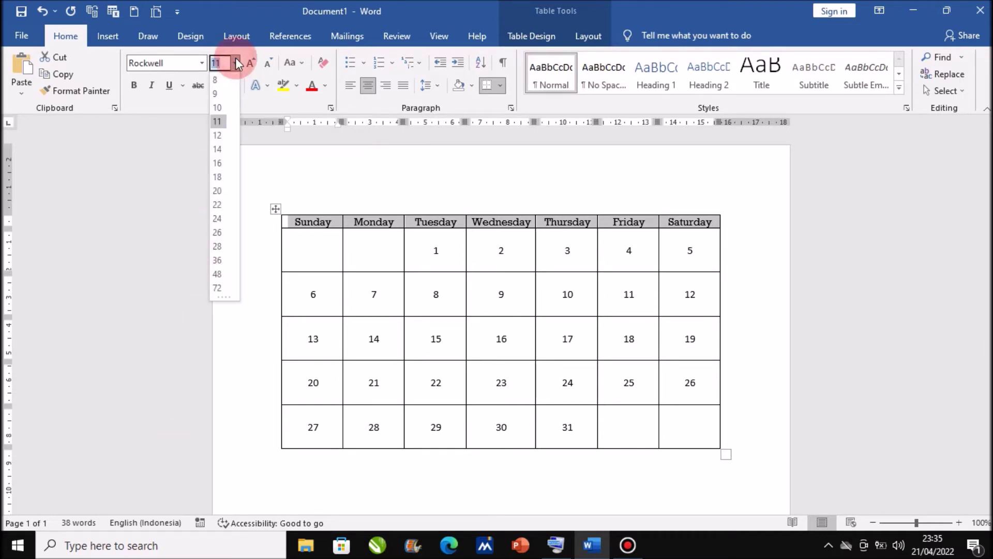
pyautogui.click(217, 135)
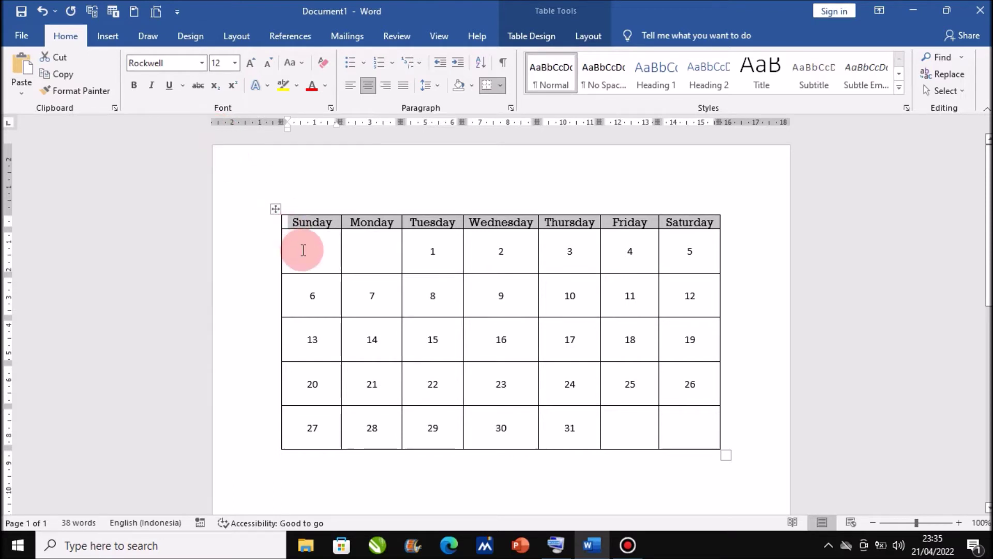
# Make the date cells Rockwell at 26 pt, then select the whole calendar table.
pyautogui.moveTo(303, 250); pyautogui.dragTo(669, 446)
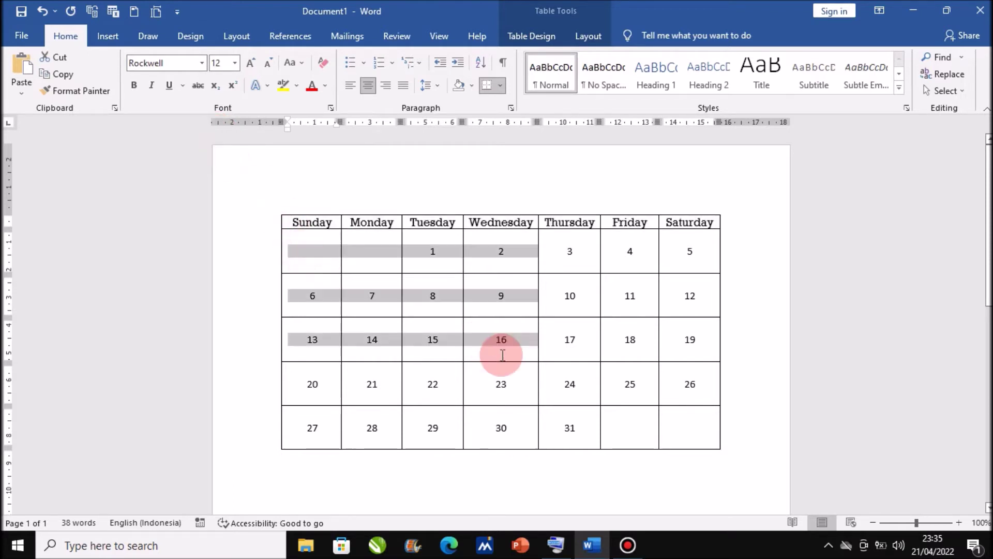
pyautogui.click(669, 446)
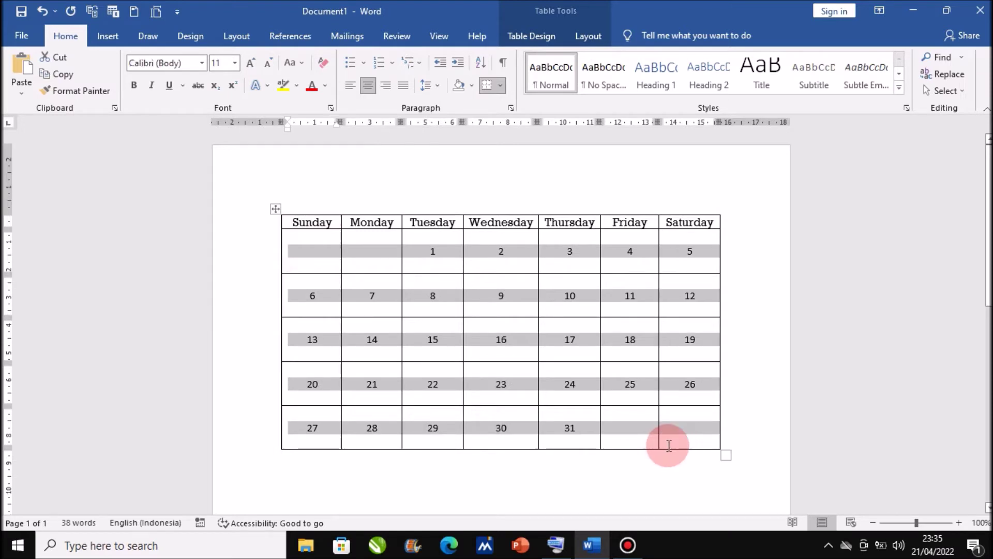
pyautogui.click(203, 63)
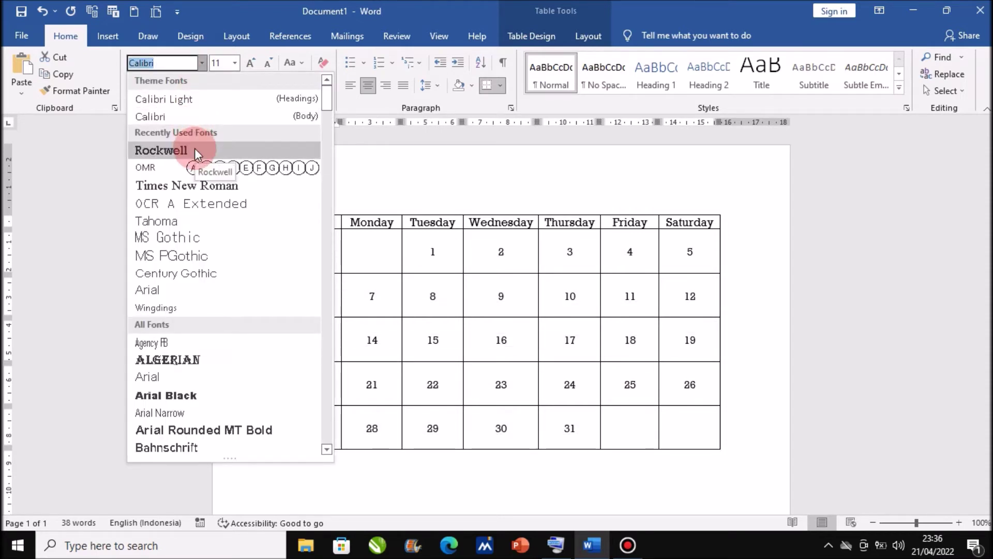
pyautogui.click(194, 150)
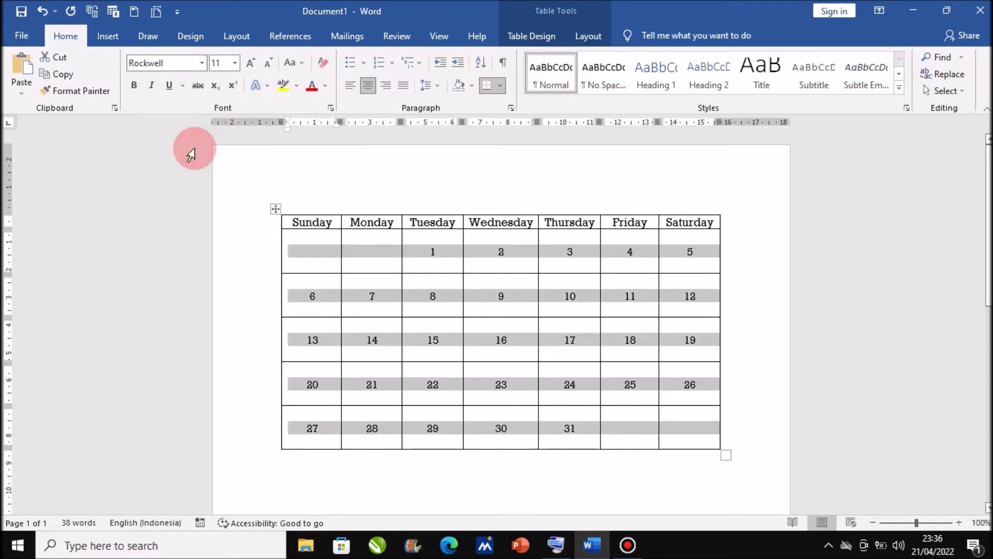
pyautogui.click(236, 64)
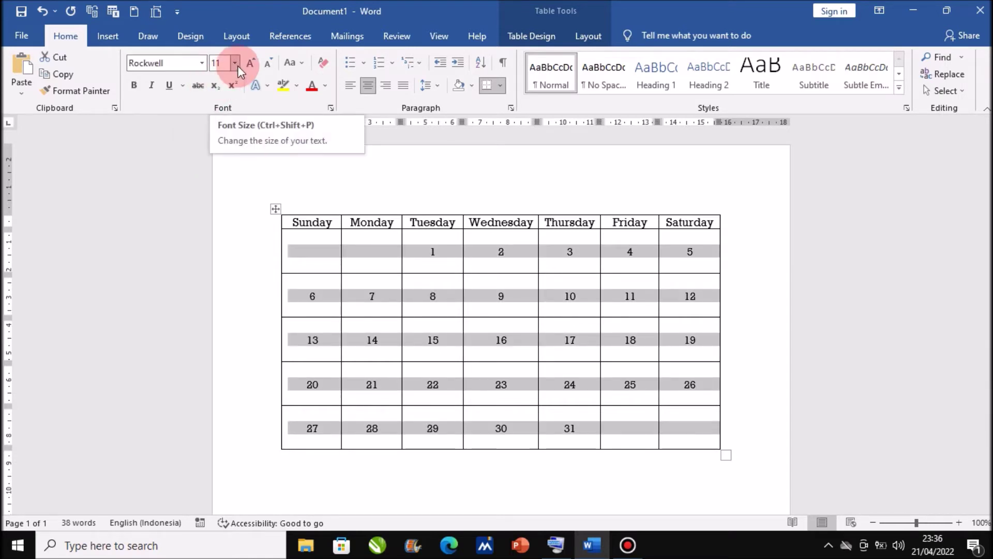
pyautogui.click(236, 64)
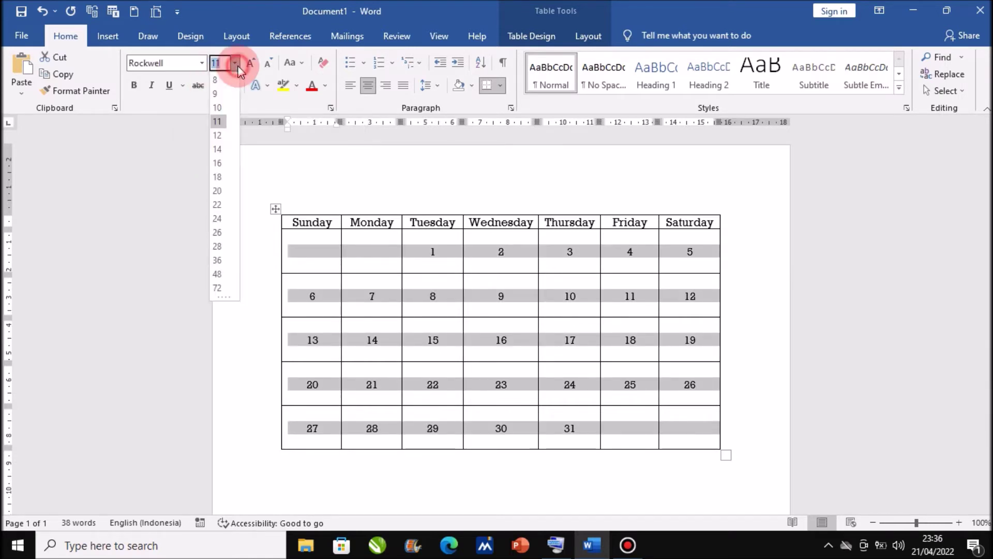
pyautogui.click(217, 233)
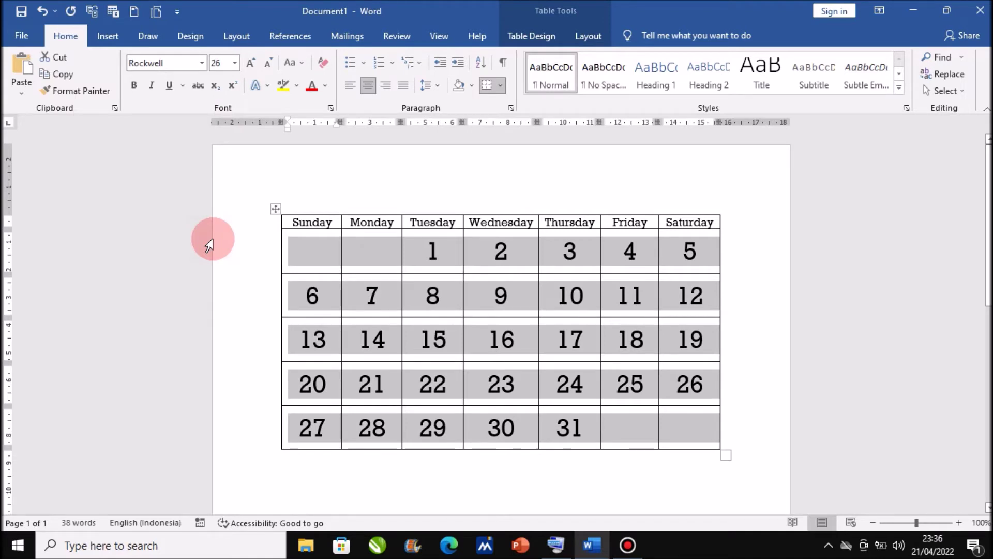
pyautogui.click(293, 221)
pyautogui.moveTo(294, 221); pyautogui.dragTo(715, 443)
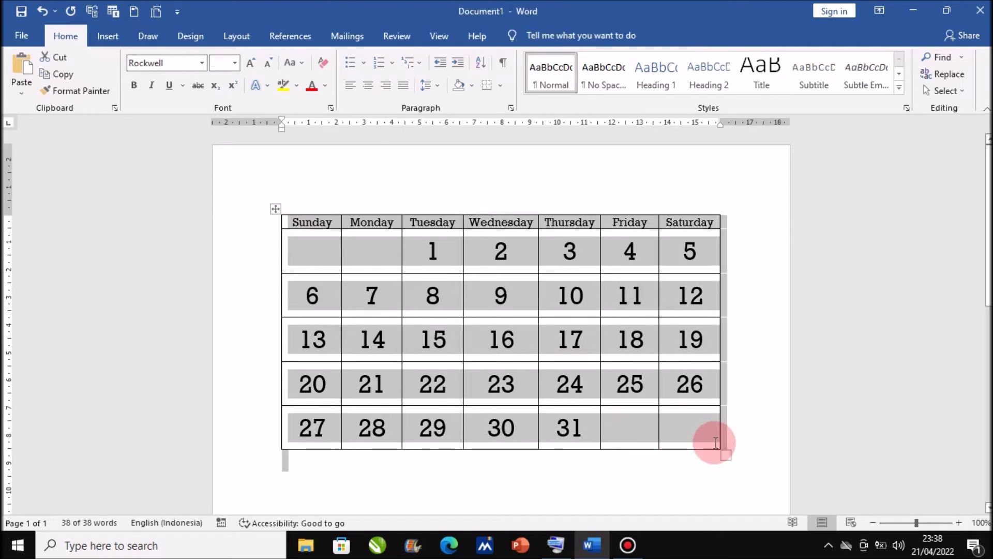
# Apply No Border to the whole calendar table from the Borders menu.
pyautogui.click(502, 87)
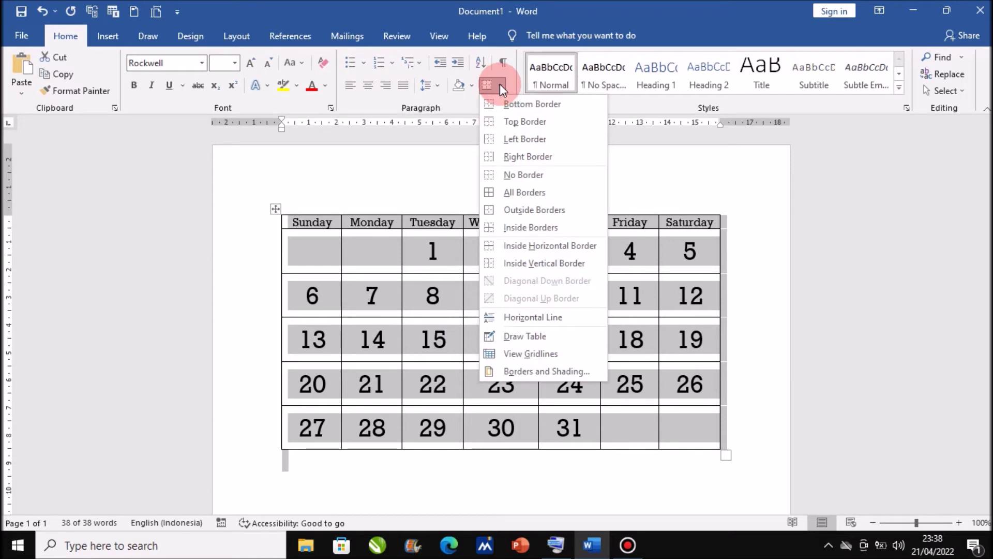
pyautogui.click(515, 174)
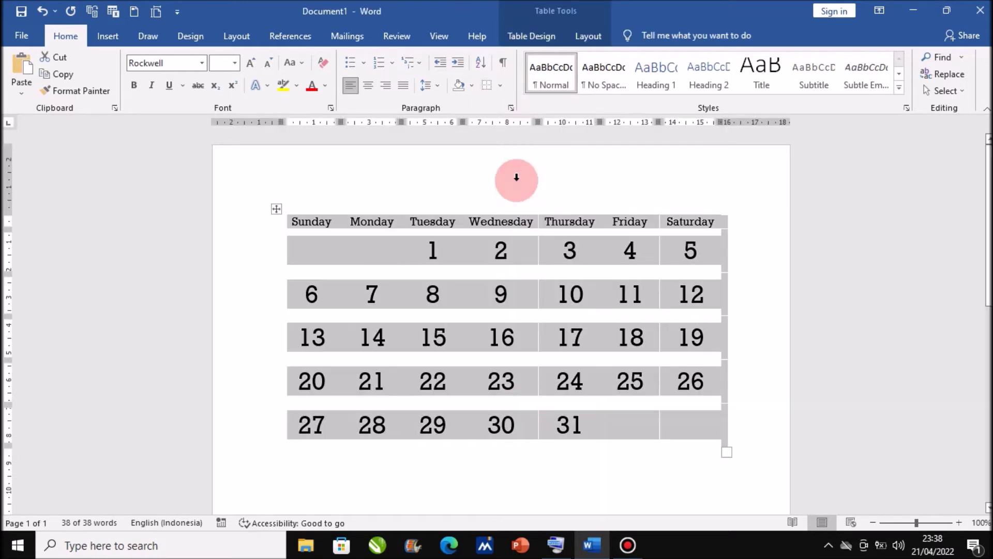
pyautogui.click(499, 86)
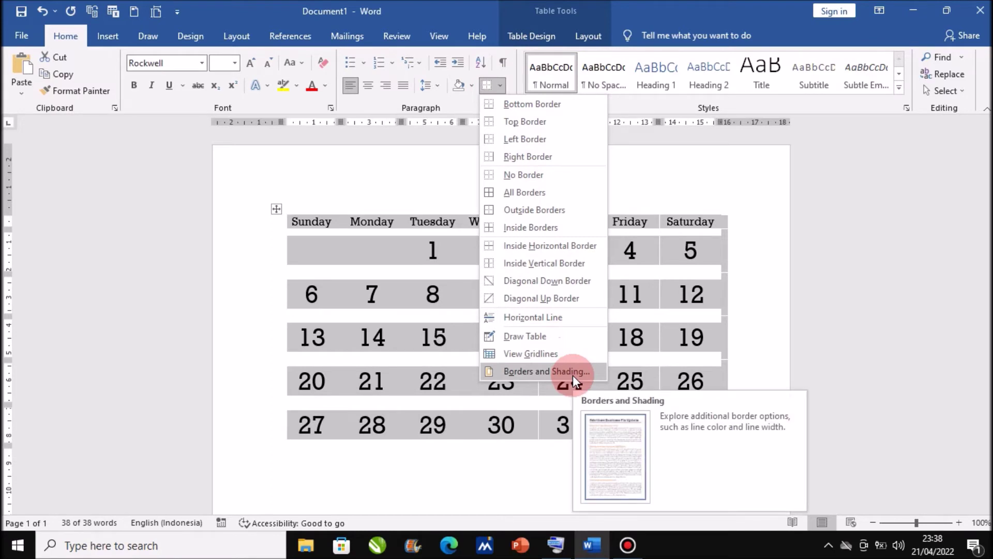
# Add brown inside vertical borders between the day columns in Borders and Shading.
pyautogui.click(573, 375)
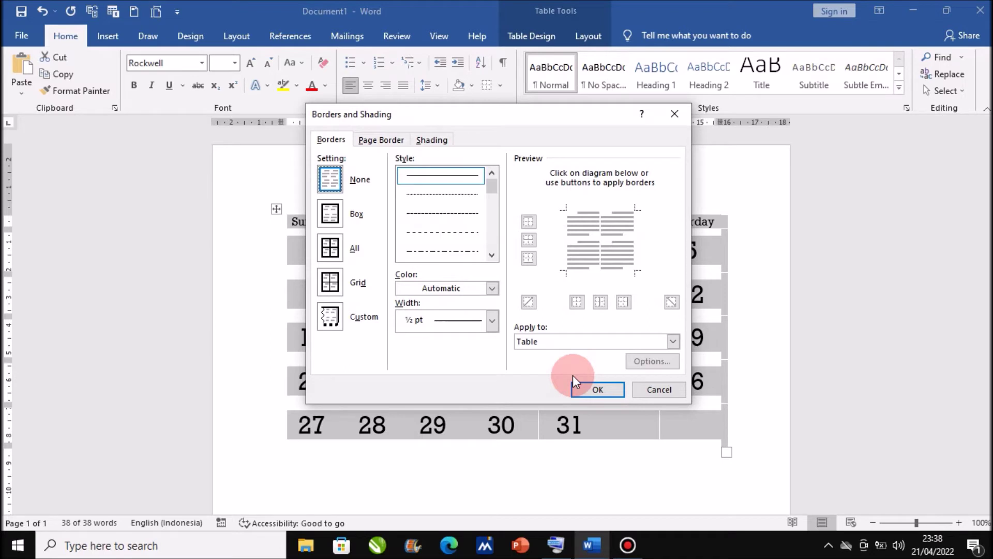
pyautogui.click(488, 288)
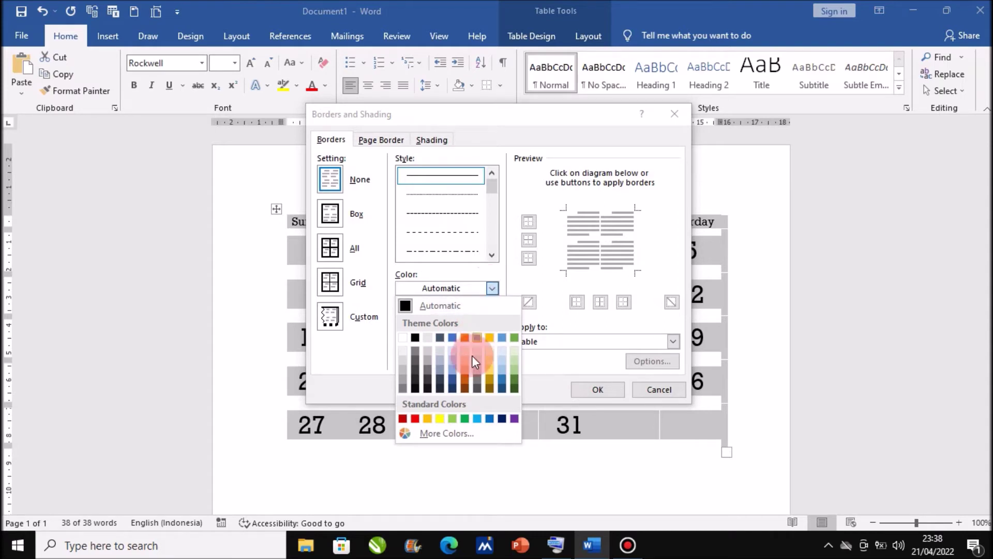
pyautogui.click(465, 389)
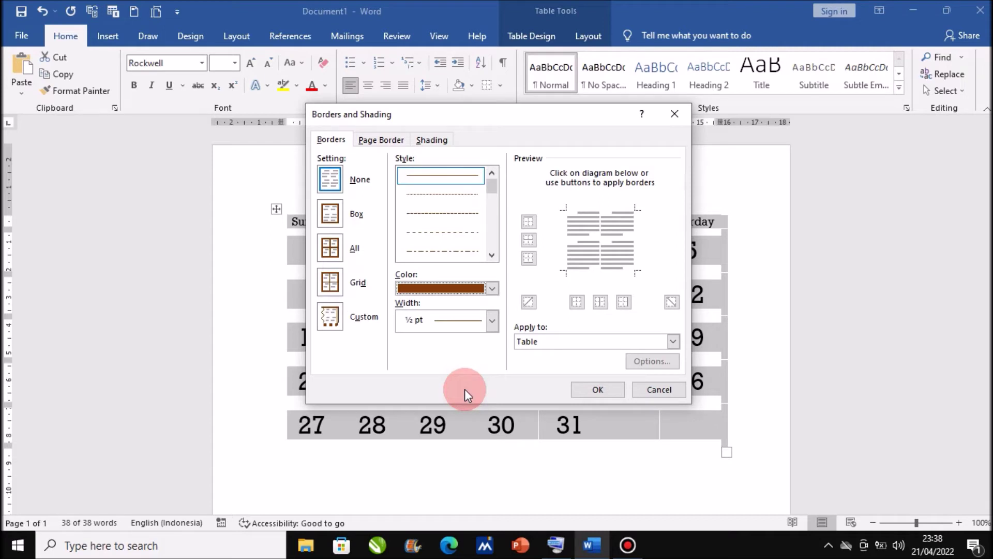
pyautogui.click(600, 303)
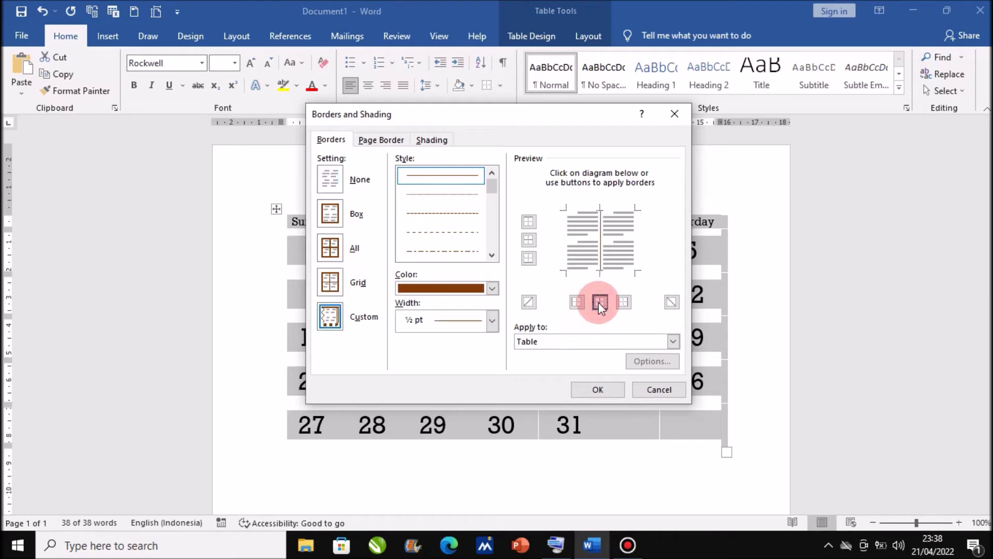
pyautogui.click(597, 389)
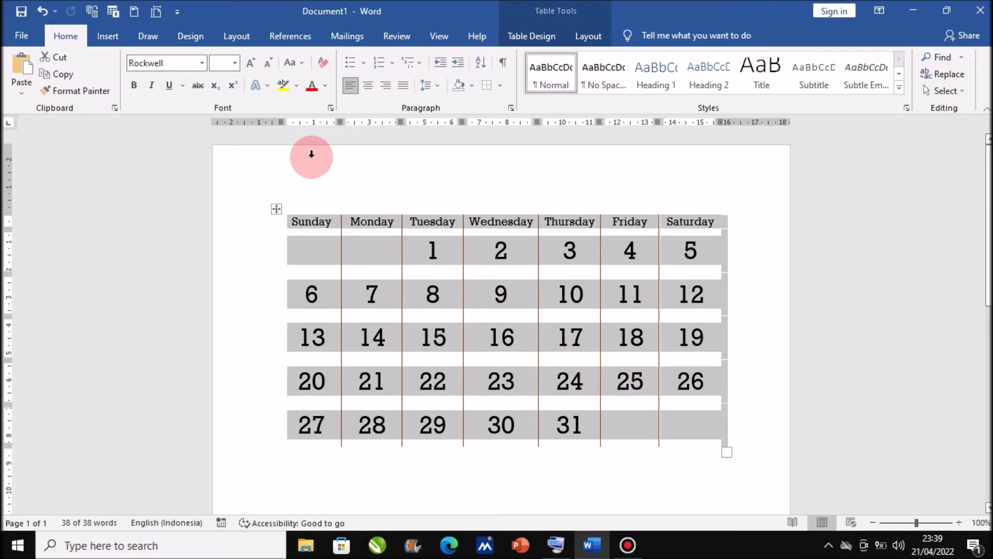
pyautogui.click(234, 36)
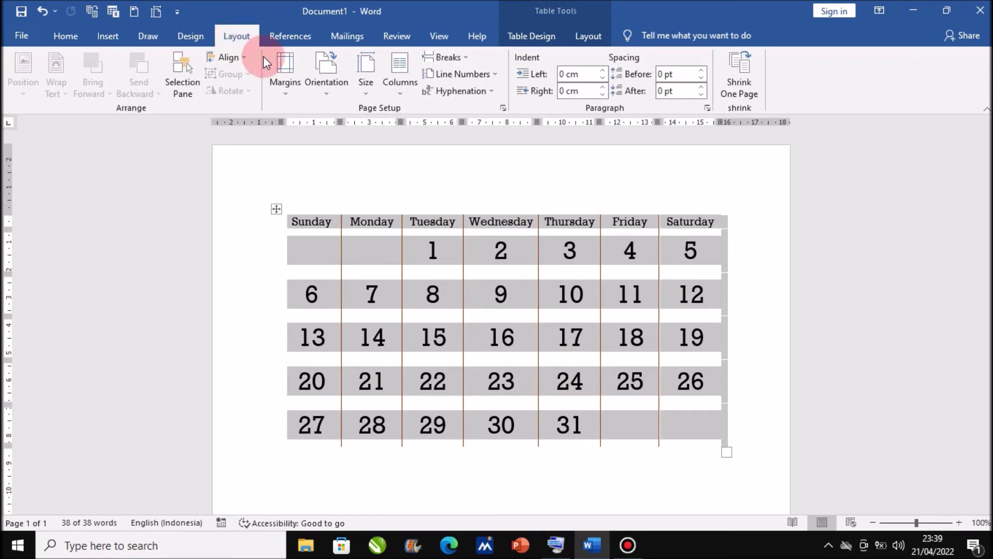
# Switch the page orientation to Landscape.
pyautogui.click(328, 89)
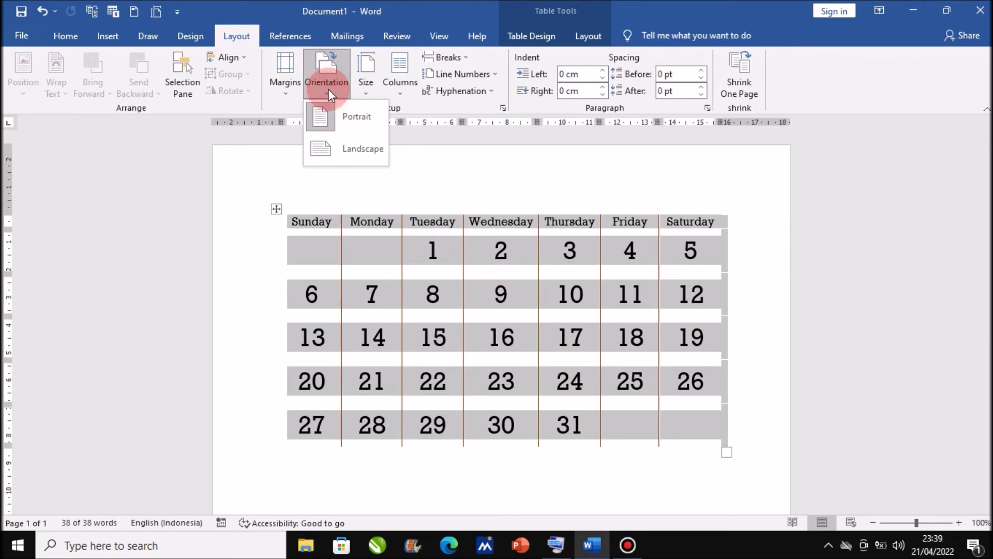
pyautogui.click(342, 148)
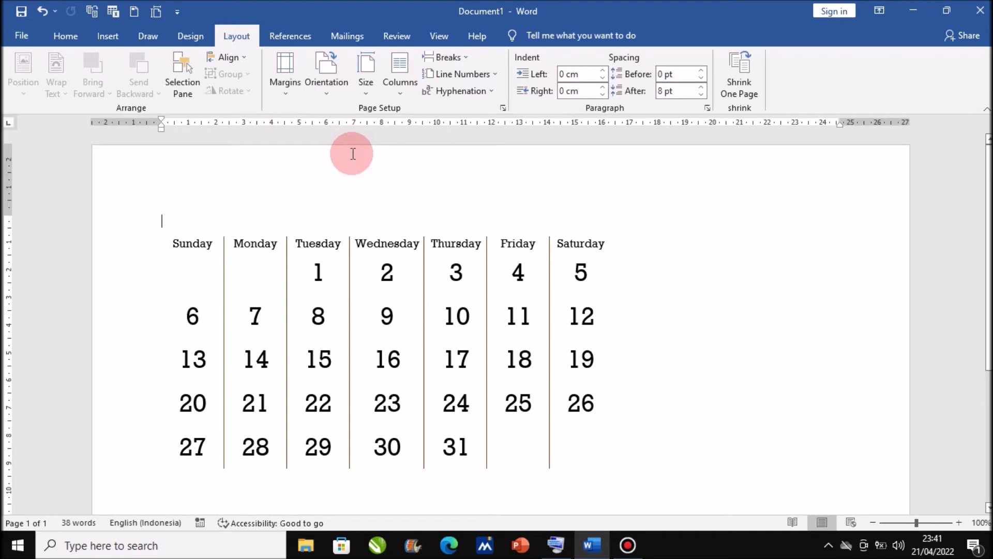
pyautogui.click(122, 41)
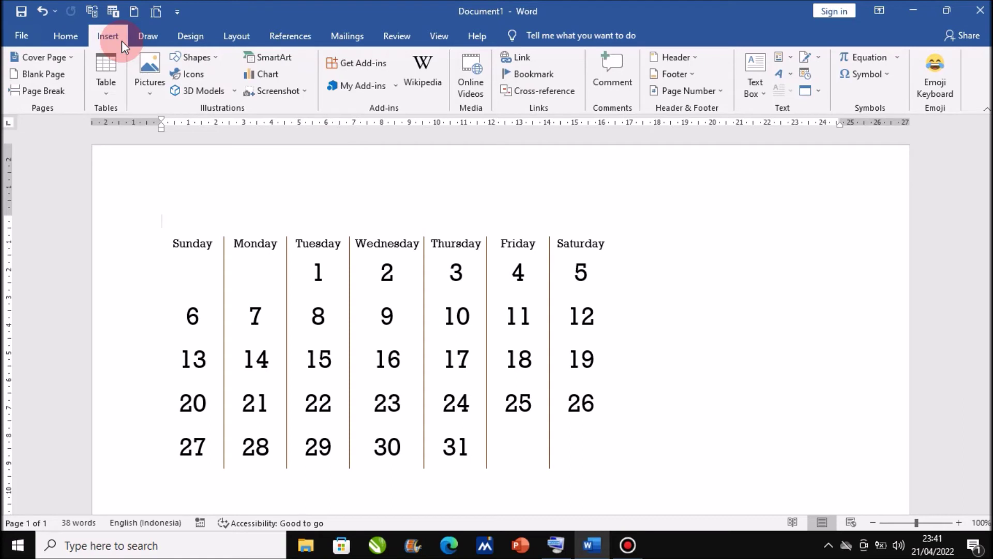
# Insert the picture mountains-gf8b27de1a_1280 from the Downloads\back folder.
pyautogui.click(150, 91)
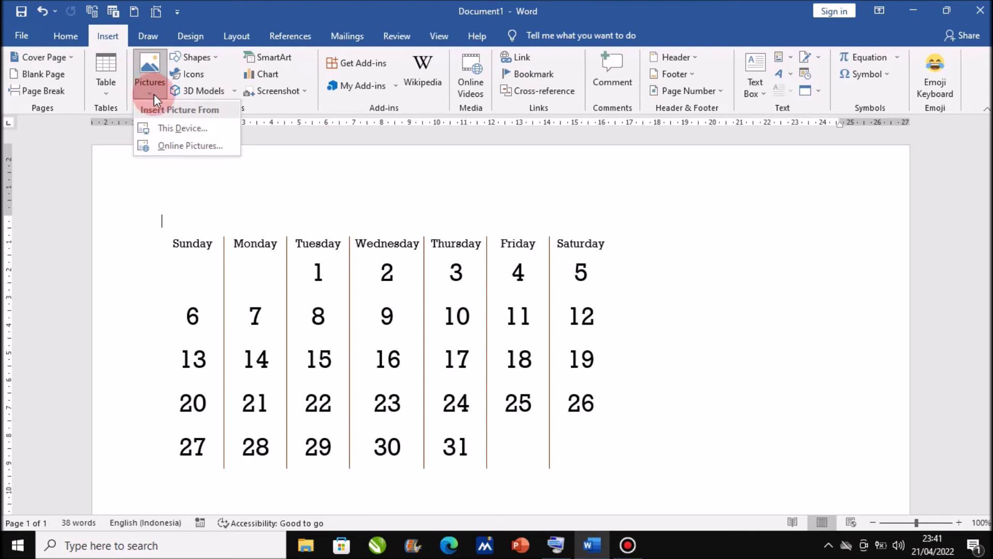
pyautogui.click(197, 129)
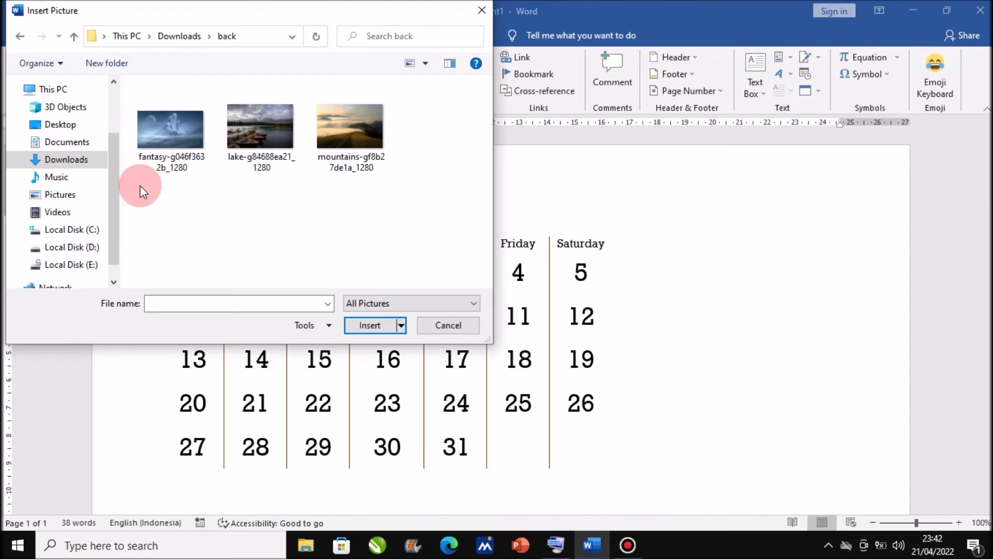
pyautogui.click(353, 139)
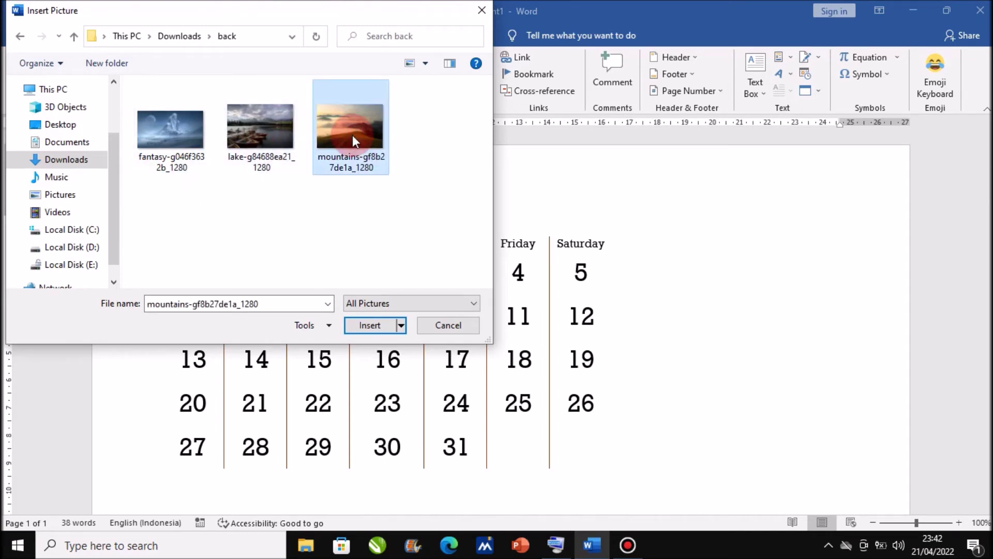
pyautogui.click(368, 328)
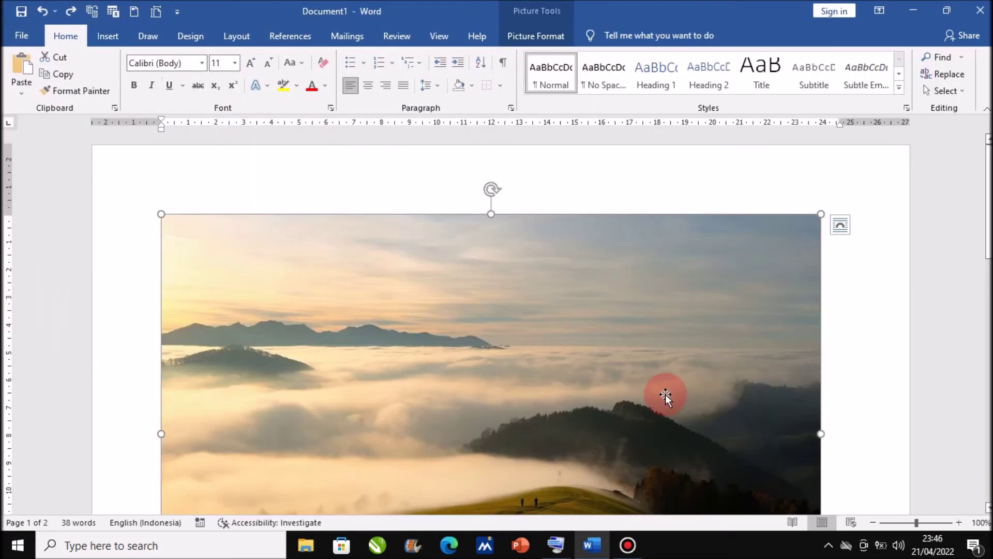
# Zoom out and set the mountains photo's text wrapping to Behind Text.
pyautogui.click(873, 523)
pyautogui.click(873, 522)
pyautogui.click(873, 522)
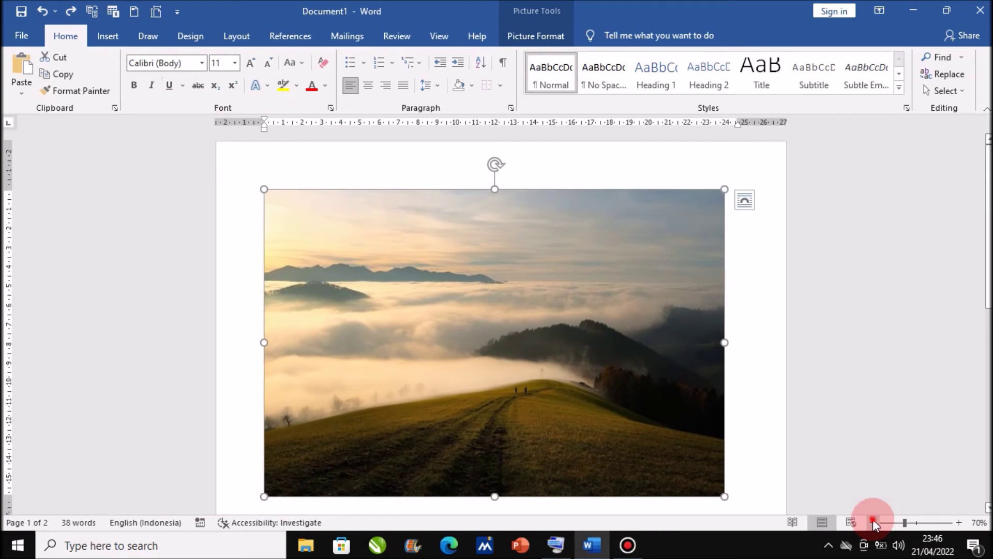
pyautogui.click(873, 522)
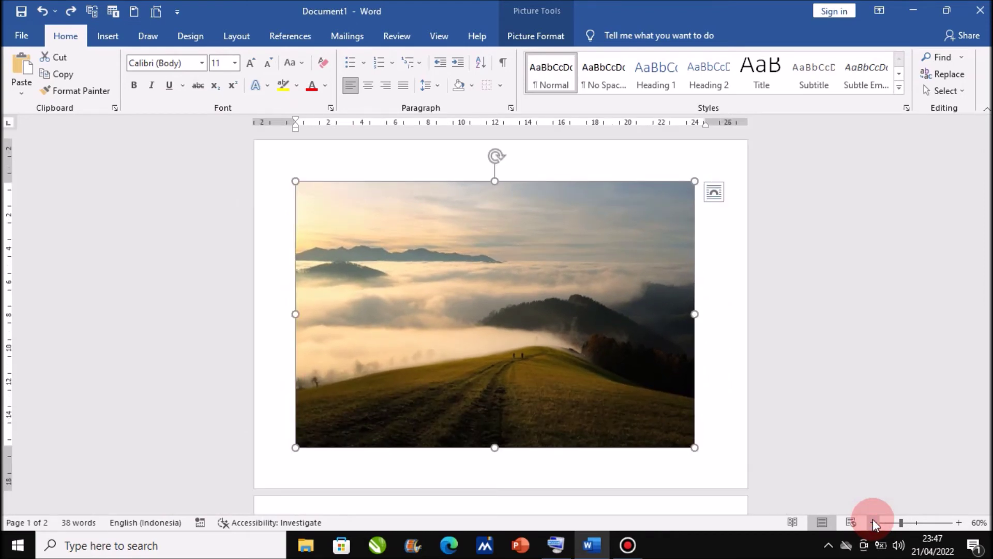
pyautogui.rightClick(466, 224)
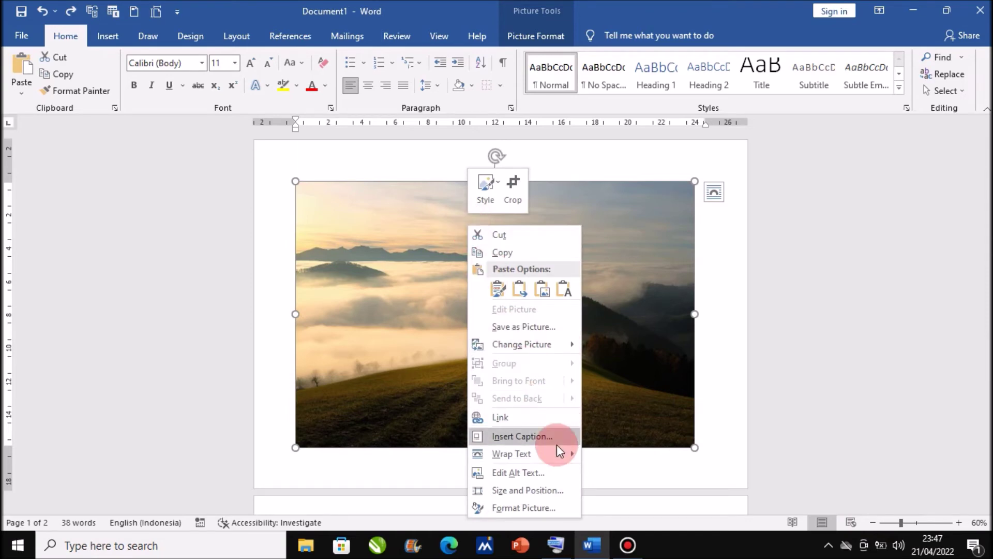
pyautogui.moveTo(512, 453)
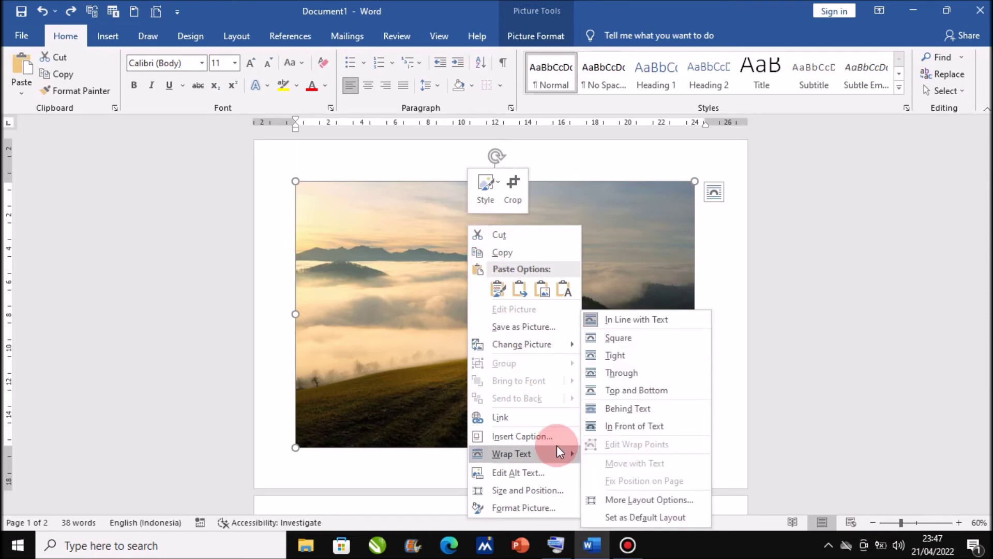
pyautogui.click(606, 408)
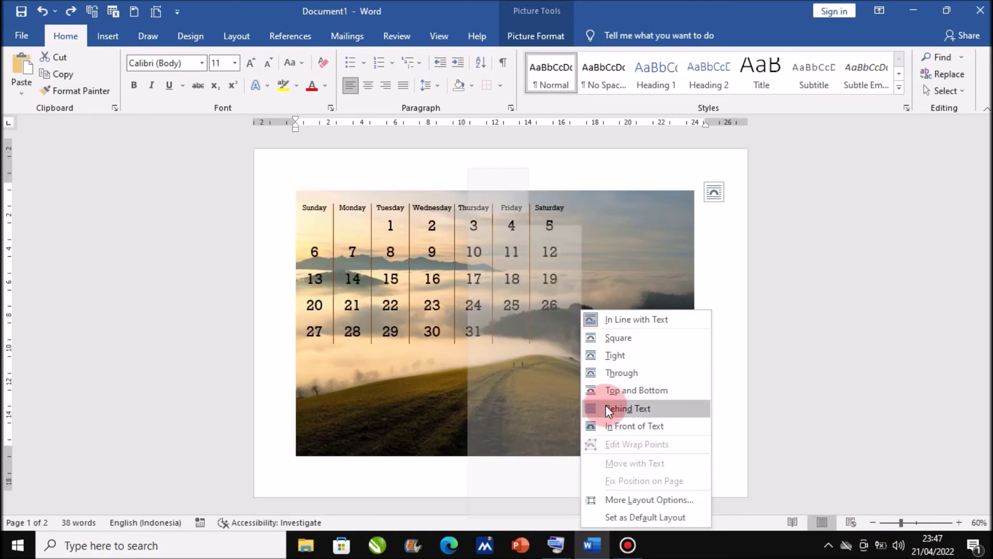
pyautogui.click(606, 407)
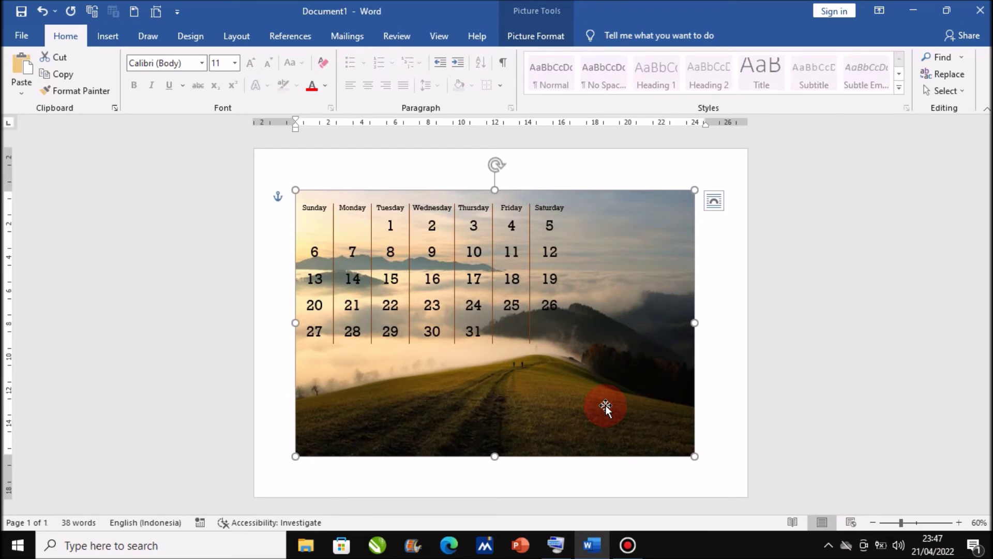
# Stretch the mountain photo to all four page edges, then select the Sunday dates 6 through 27.
pyautogui.moveTo(695, 322); pyautogui.dragTo(750, 322)
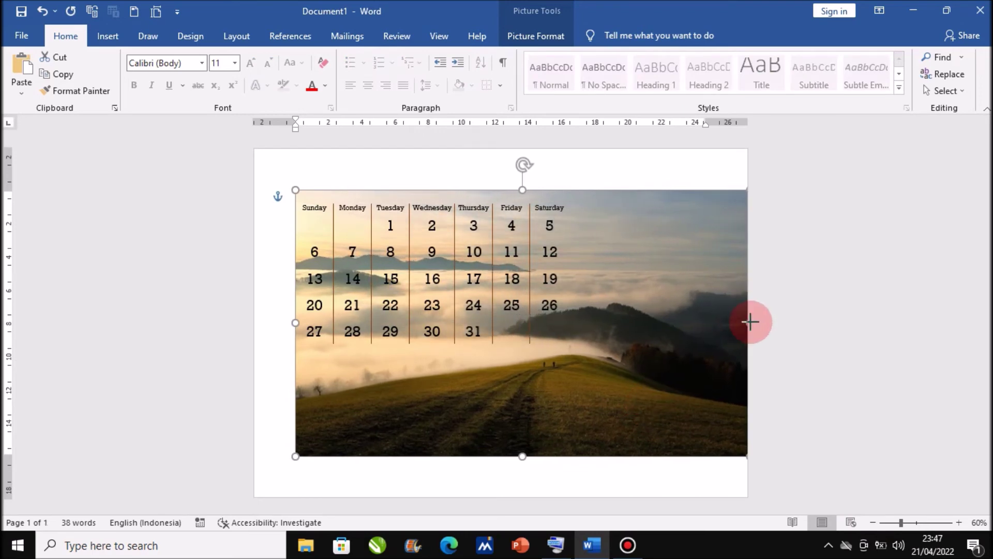
pyautogui.moveTo(530, 200)
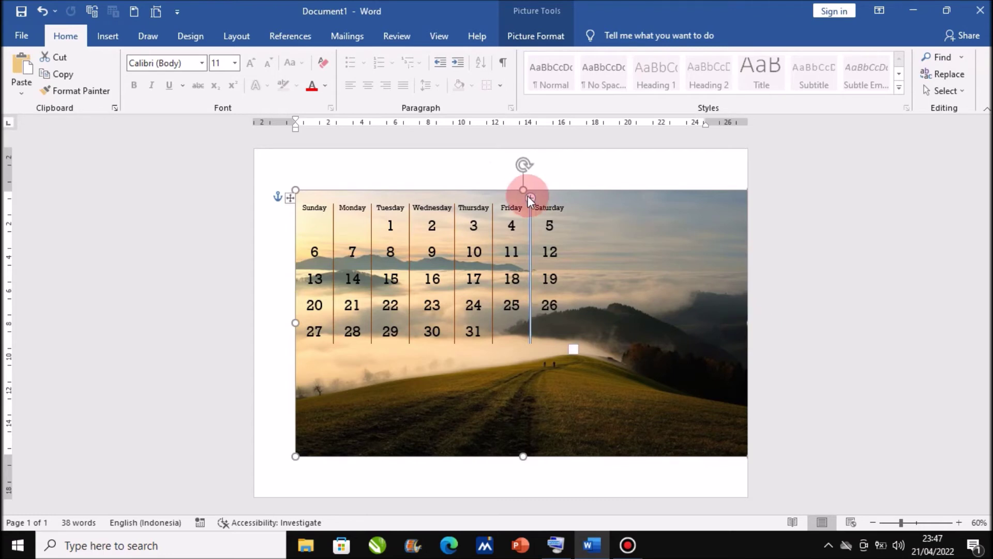
pyautogui.moveTo(522, 190); pyautogui.dragTo(522, 148)
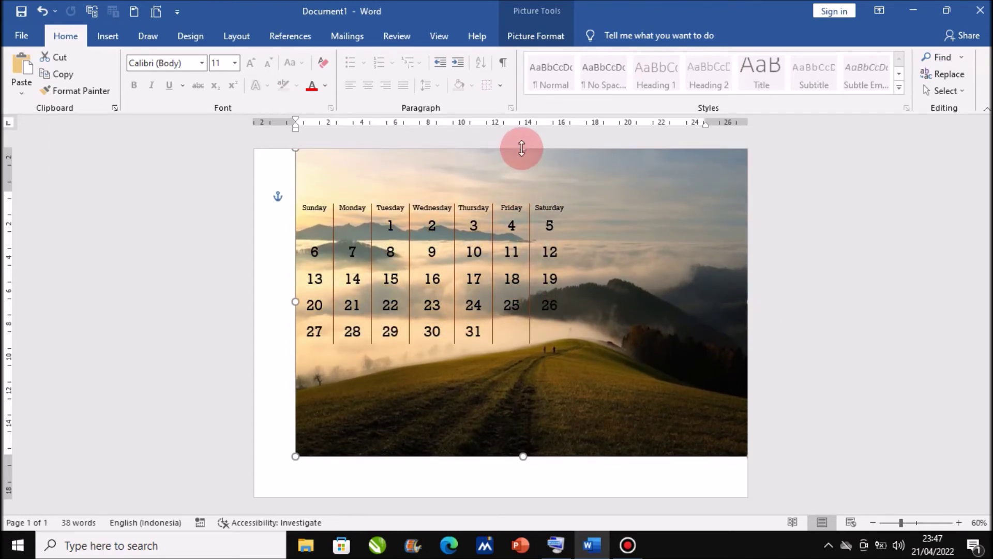
pyautogui.moveTo(294, 304)
pyautogui.moveTo(269, 303); pyautogui.dragTo(252, 303)
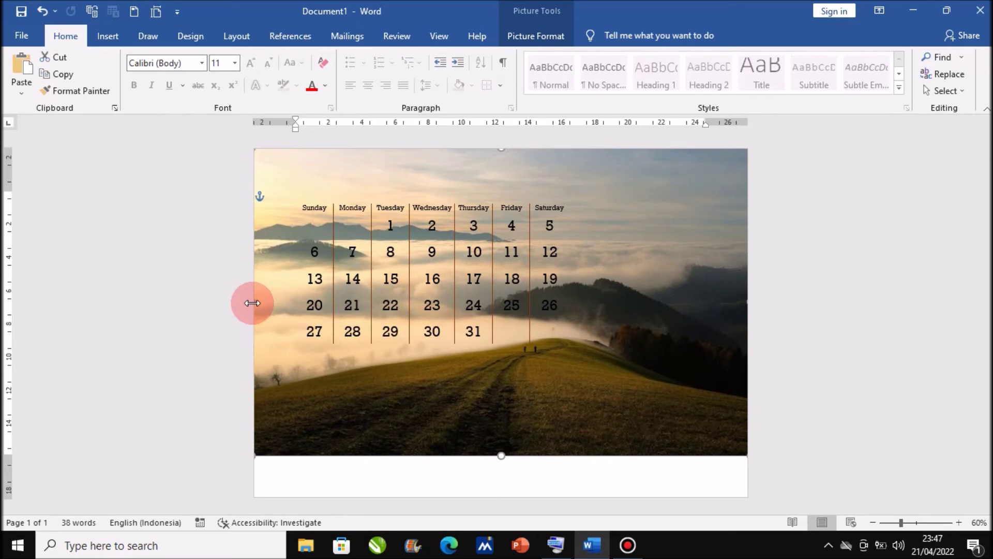
pyautogui.moveTo(504, 455); pyautogui.dragTo(501, 495)
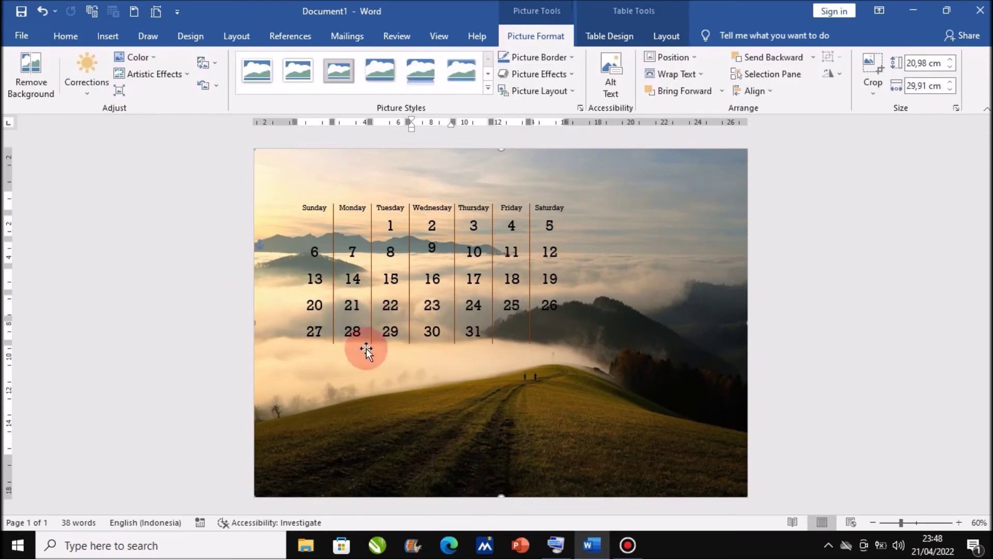
pyautogui.moveTo(303, 245); pyautogui.dragTo(325, 330)
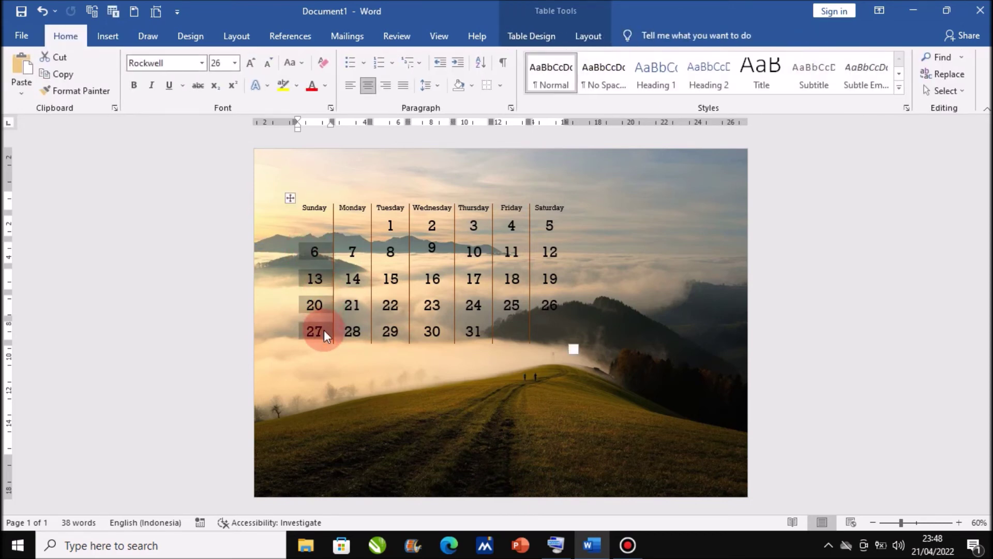
# Color the Sunday dates 6, 13, 20 and 27 red.
pyautogui.click(324, 88)
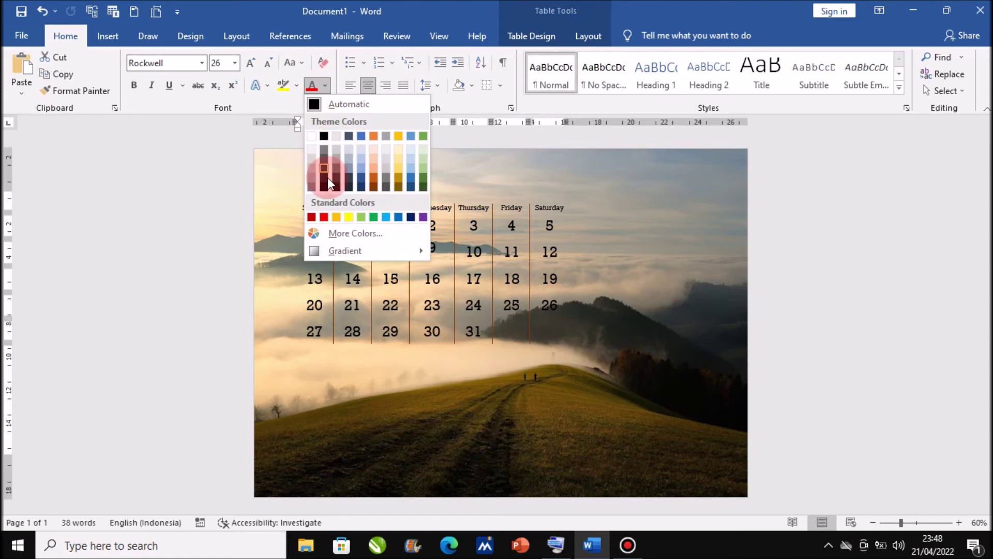
pyautogui.click(324, 217)
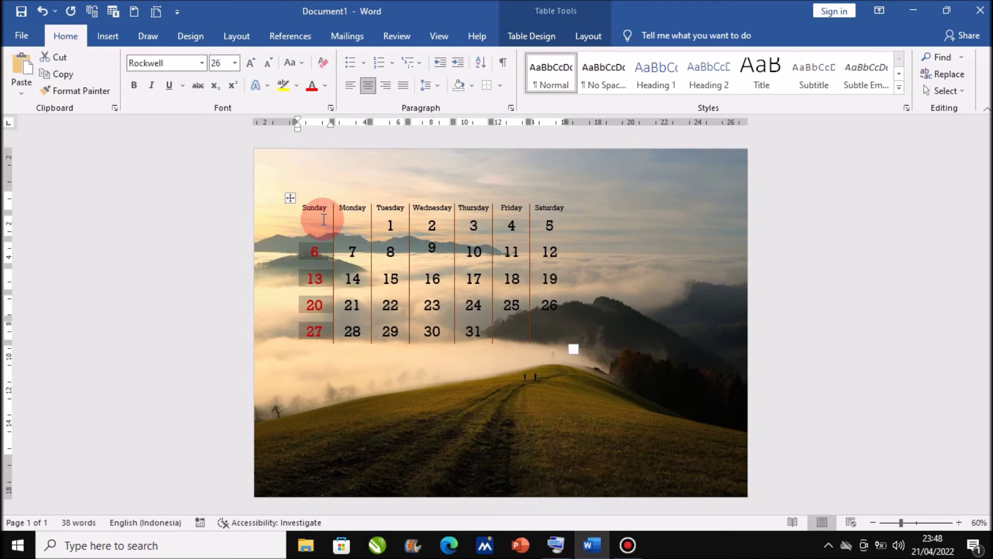
pyautogui.click(108, 37)
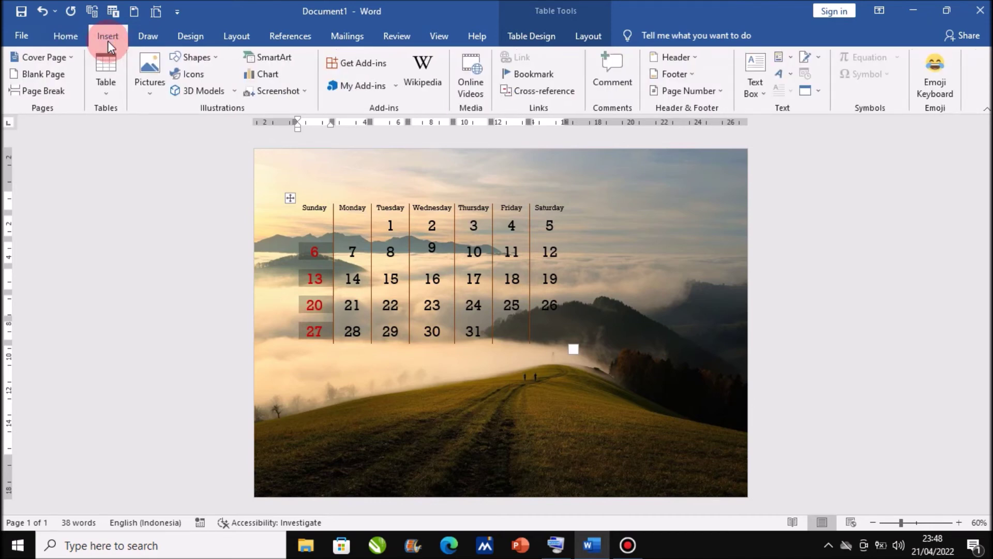
# Draw a rectangle to the right of the Saturday column near the page's upper right.
pyautogui.click(198, 59)
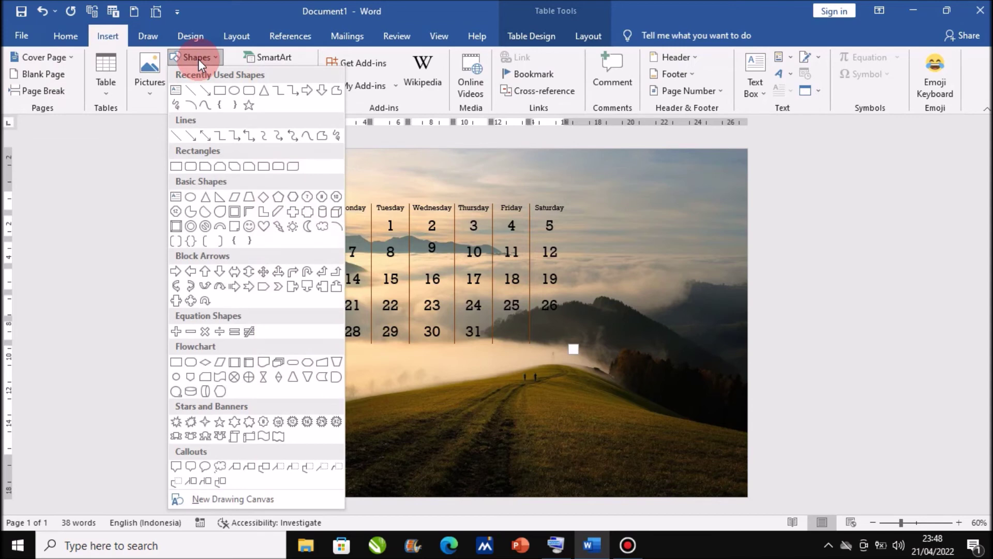
pyautogui.click(220, 91)
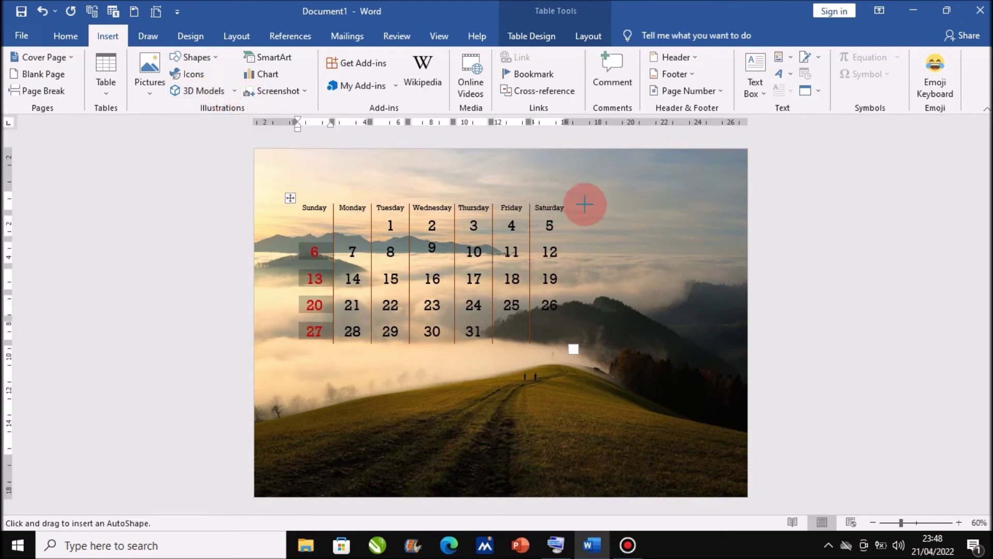
pyautogui.moveTo(592, 204); pyautogui.dragTo(741, 253)
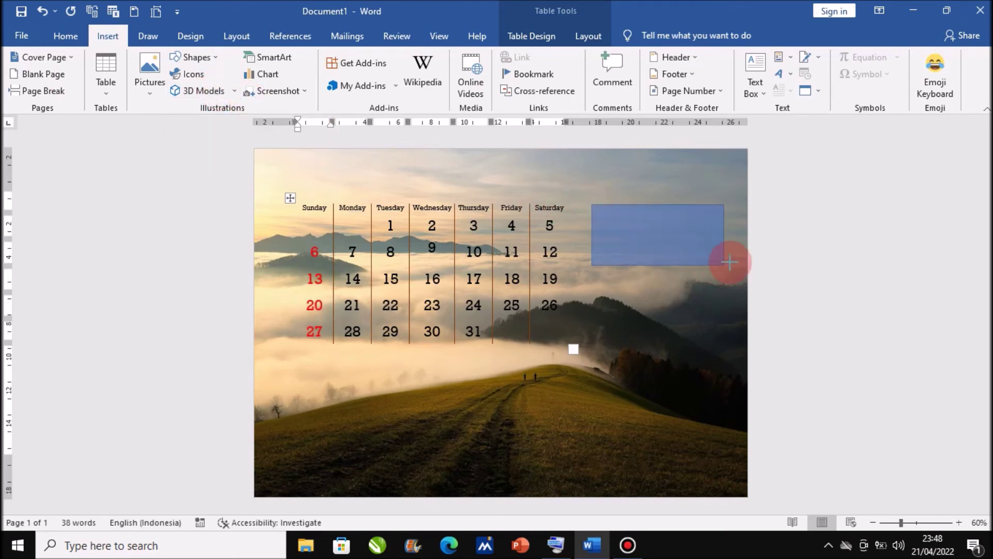
pyautogui.moveTo(741, 253); pyautogui.dragTo(741, 253)
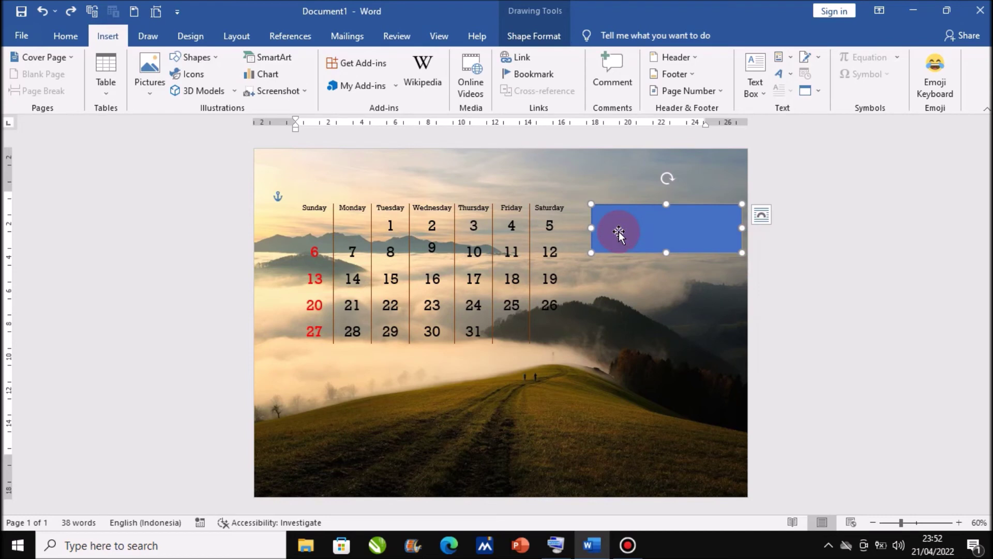
# Add the text 'Maret 2022' inside the rectangle and select it.
pyautogui.rightClick(619, 235)
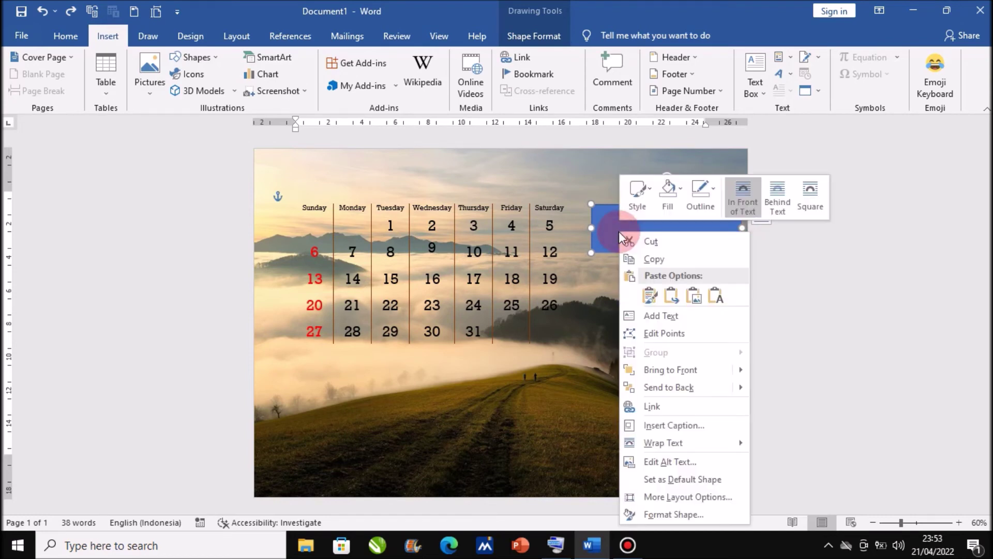
pyautogui.click(681, 315)
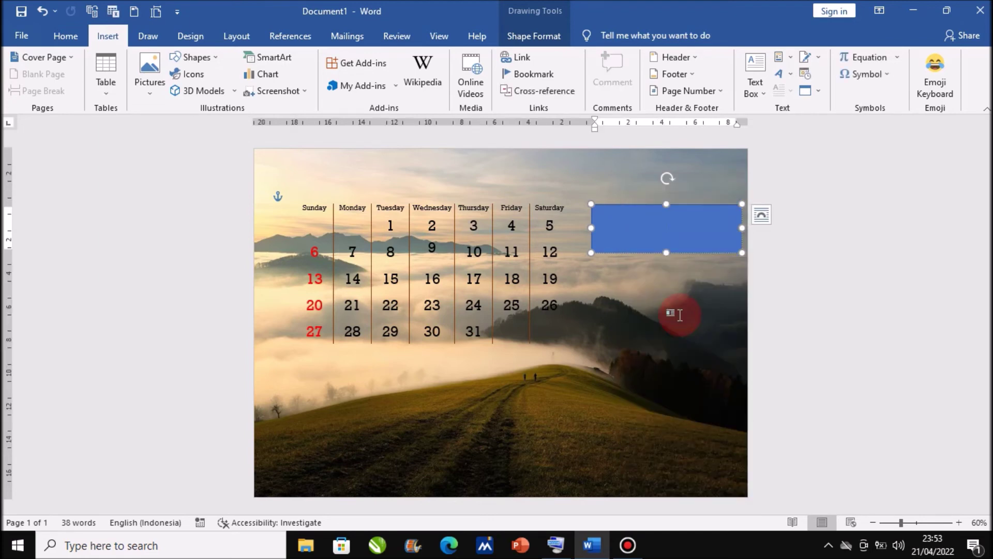
pyautogui.write('Maret')
pyautogui.write(' 2022')
pyautogui.click(659, 222)
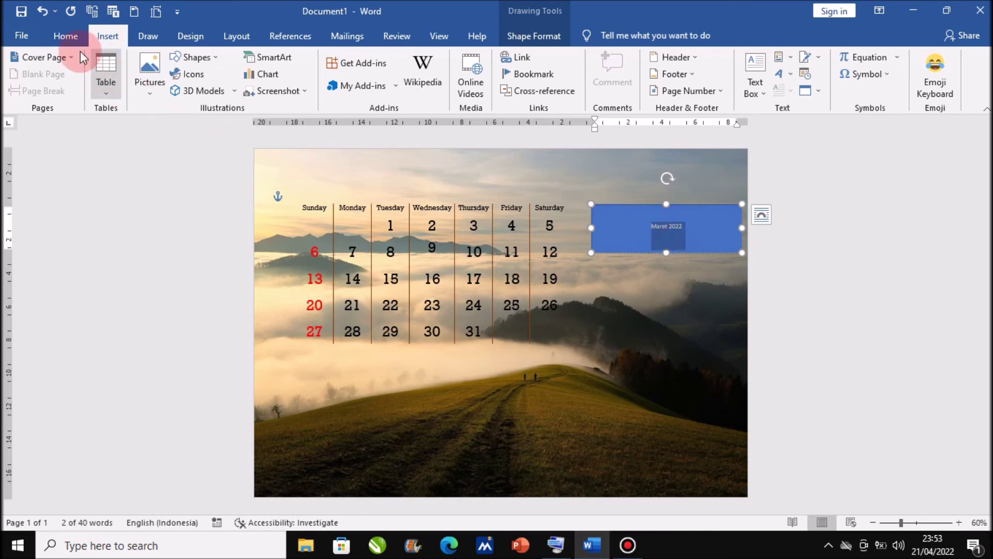
# Set the title text to Rockwell font at 36 pt.
pyautogui.click(66, 36)
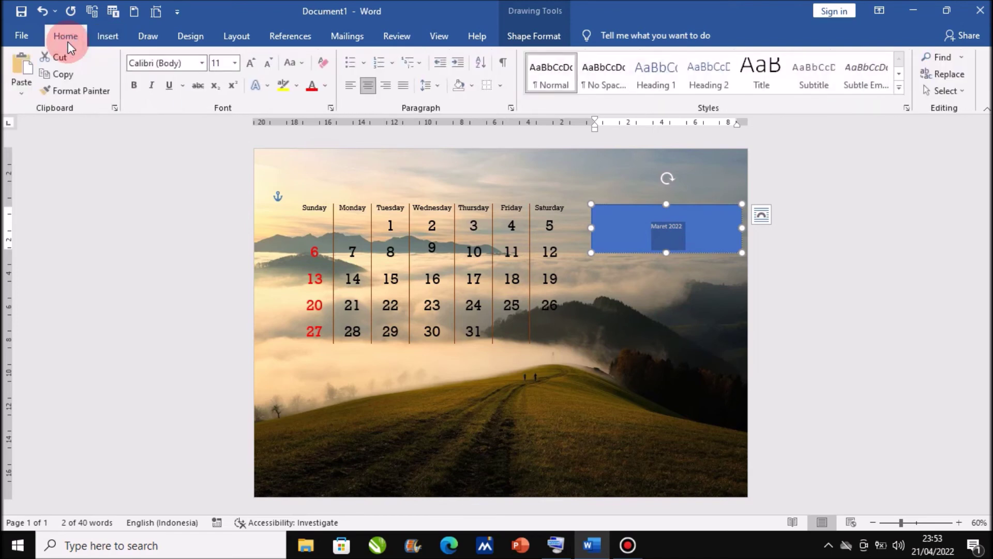
pyautogui.click(201, 63)
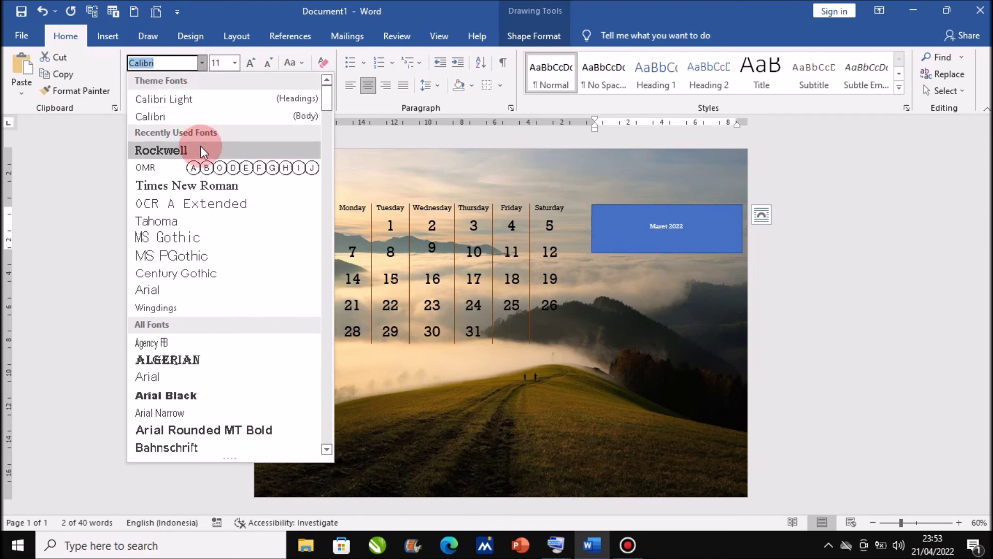
pyautogui.click(161, 150)
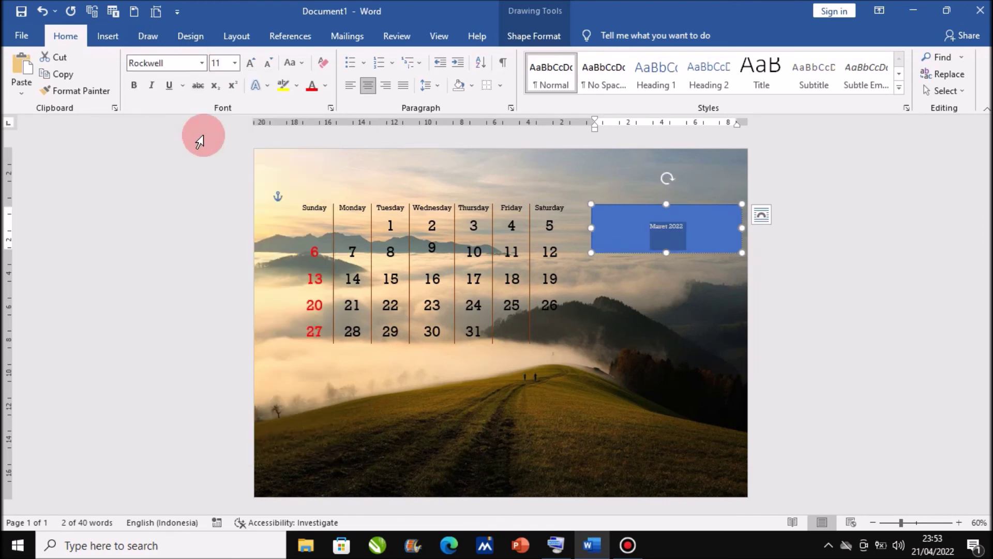
pyautogui.click(234, 63)
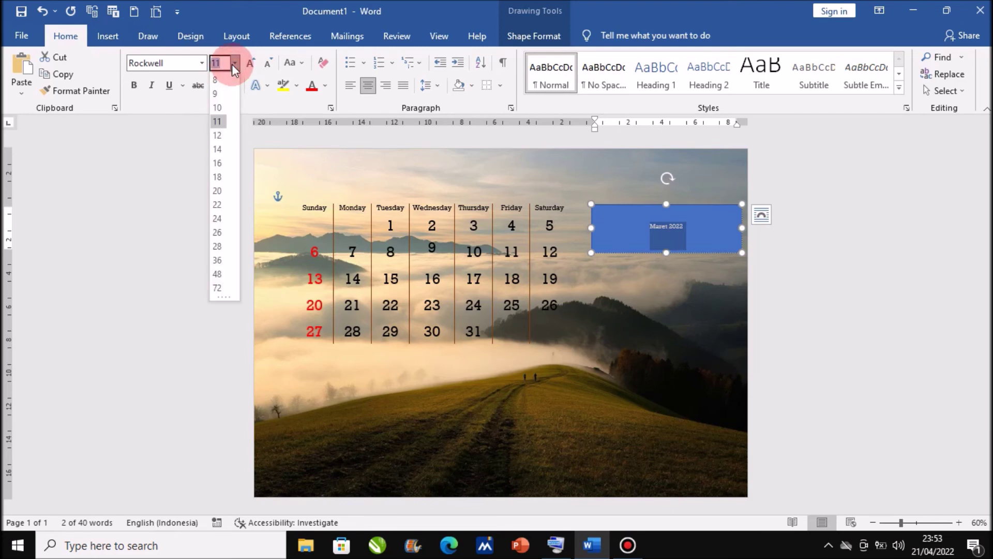
pyautogui.click(217, 260)
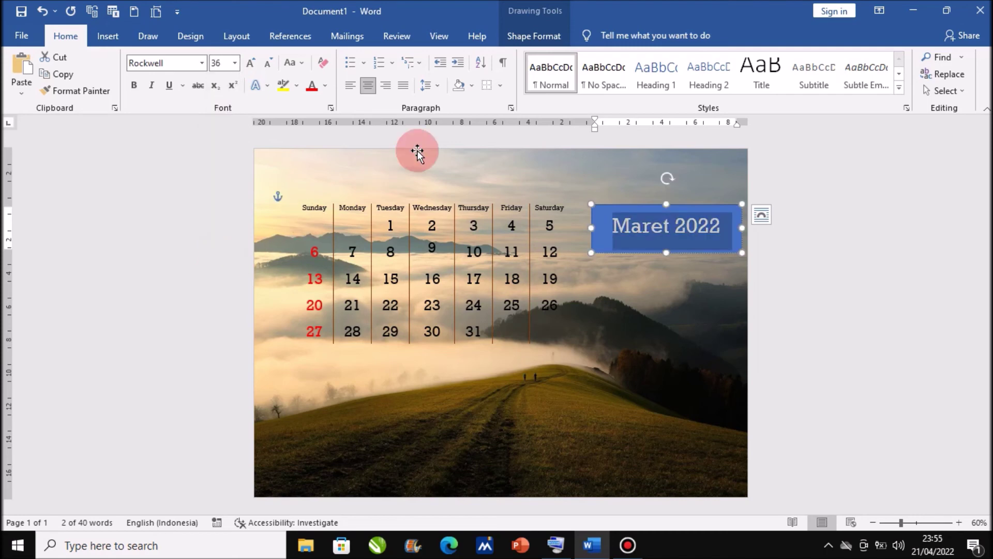
# Set the title rectangle to No Fill and No Outline.
pyautogui.click(536, 35)
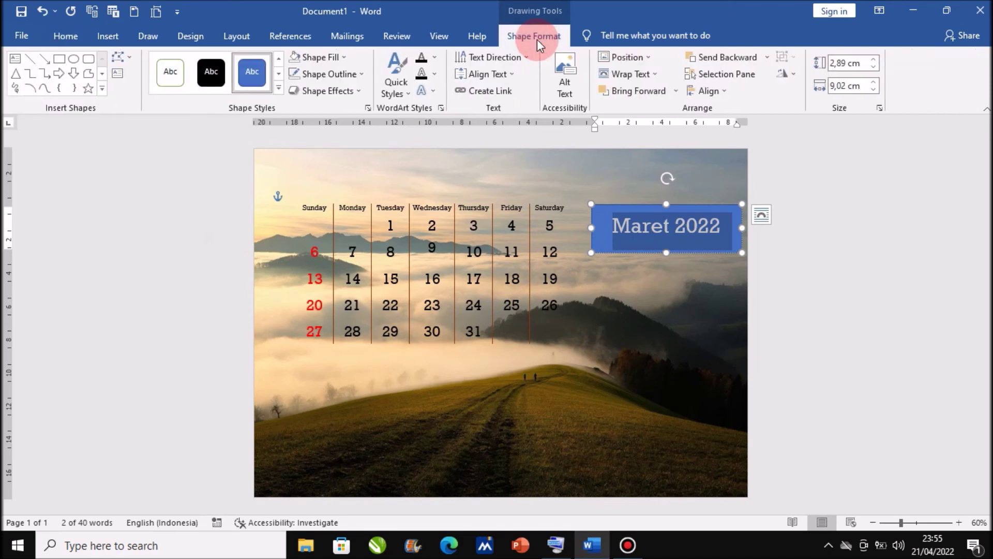
pyautogui.click(337, 61)
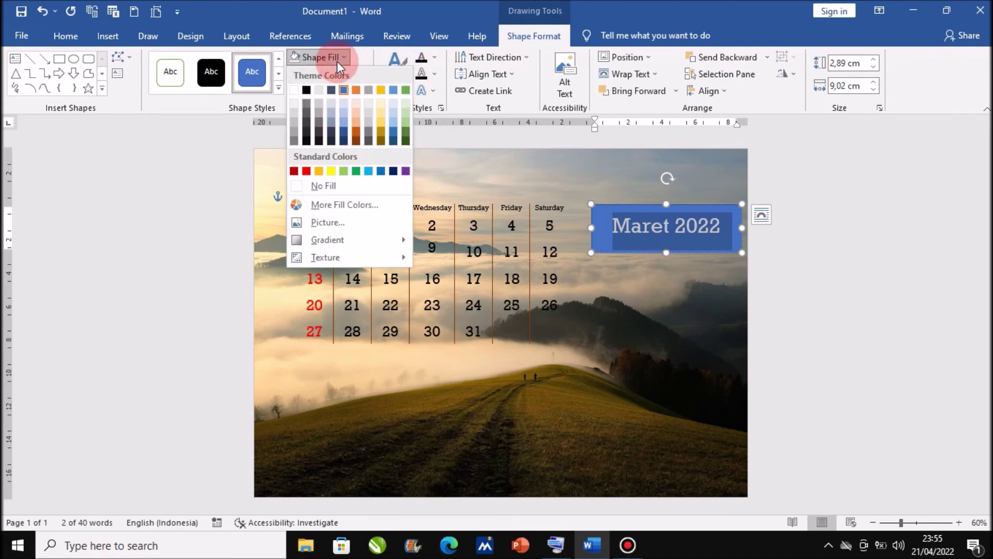
pyautogui.click(346, 185)
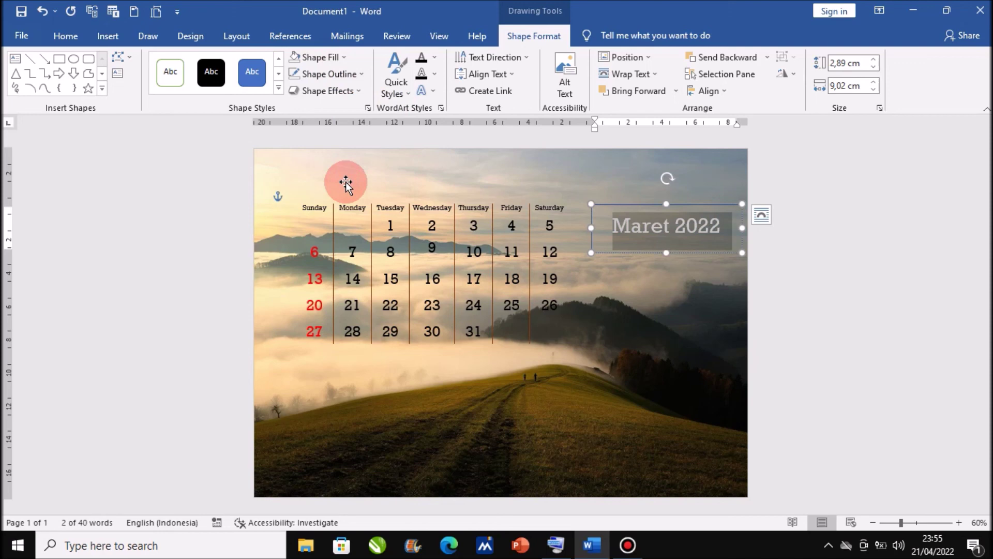
pyautogui.click(331, 78)
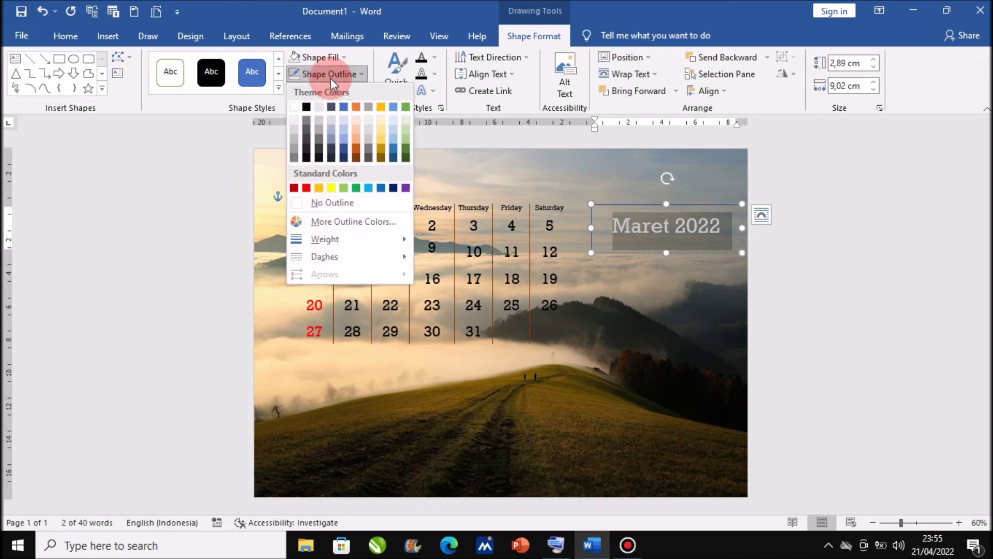
pyautogui.click(353, 203)
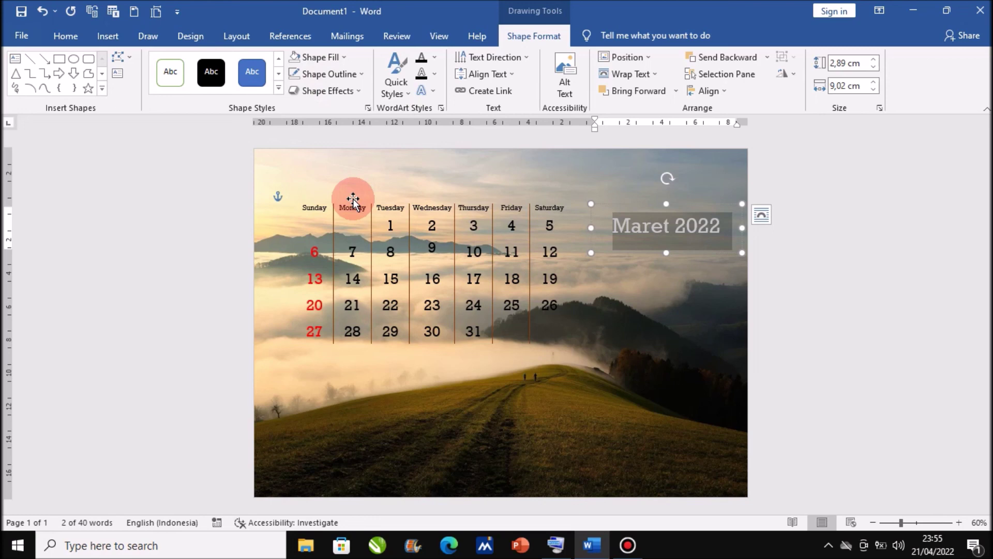
# Move the Maret 2022 title box above the calendar's middle columns and select its text.
pyautogui.moveTo(621, 203)
pyautogui.mouseDown()
pyautogui.moveTo(480, 162)
pyautogui.moveTo(370, 156)
pyautogui.mouseUp()
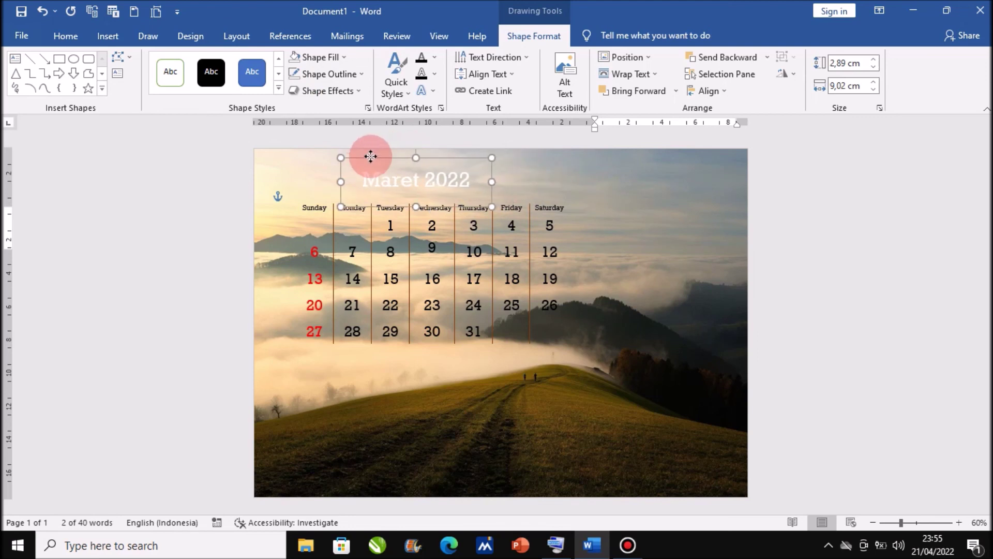
pyautogui.moveTo(370, 157); pyautogui.dragTo(370, 158)
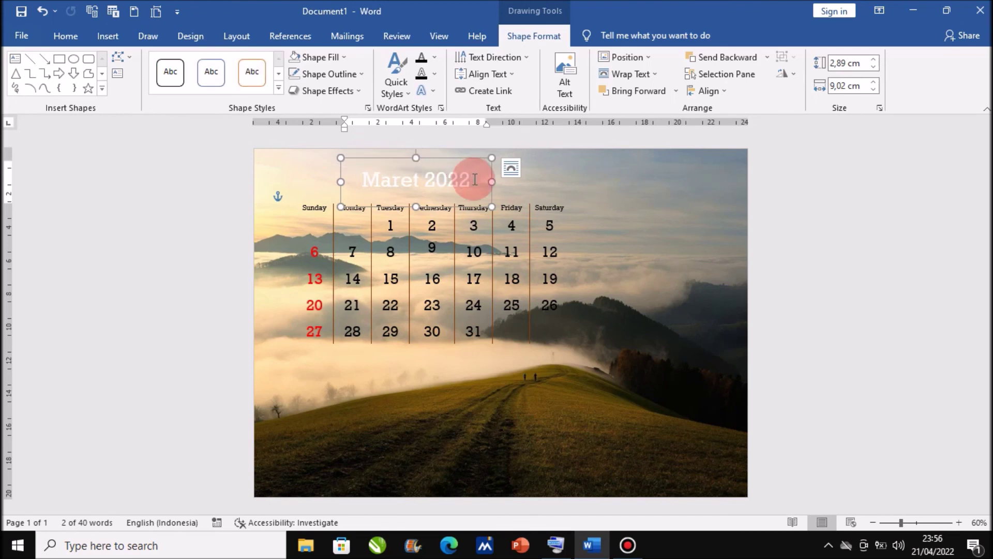
pyautogui.moveTo(481, 180); pyautogui.dragTo(373, 180)
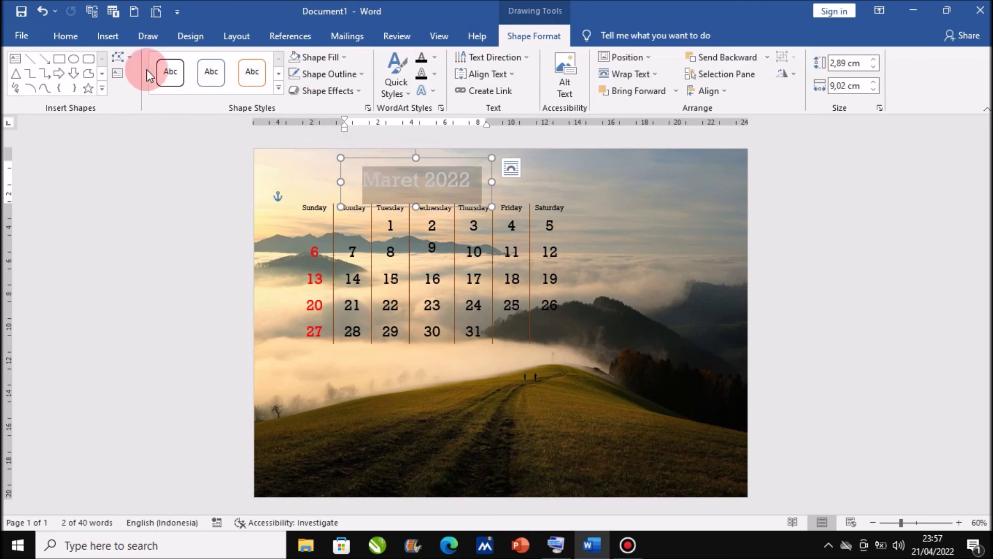
# Color the Maret 2022 title Black, Text 1, then deselect the text box.
pyautogui.click(67, 36)
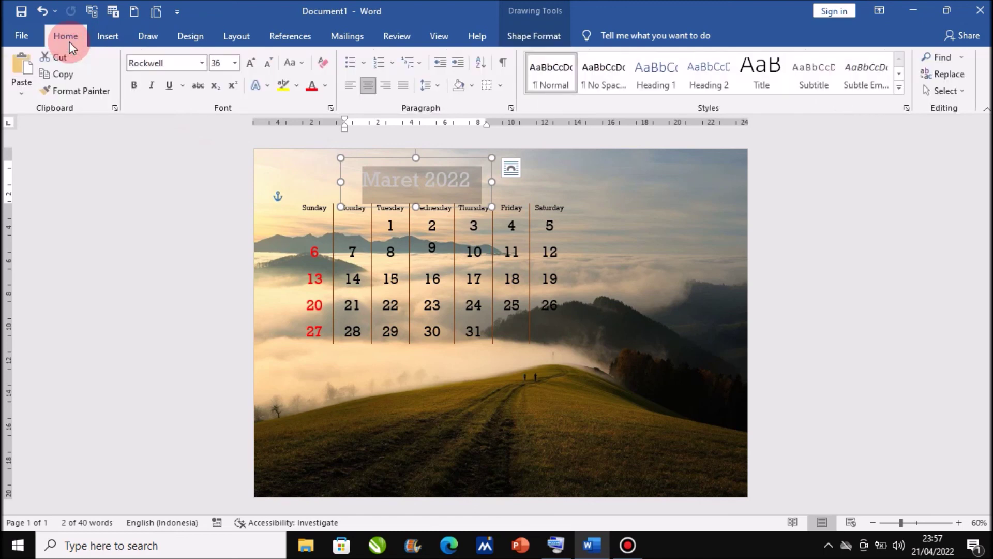
pyautogui.click(325, 88)
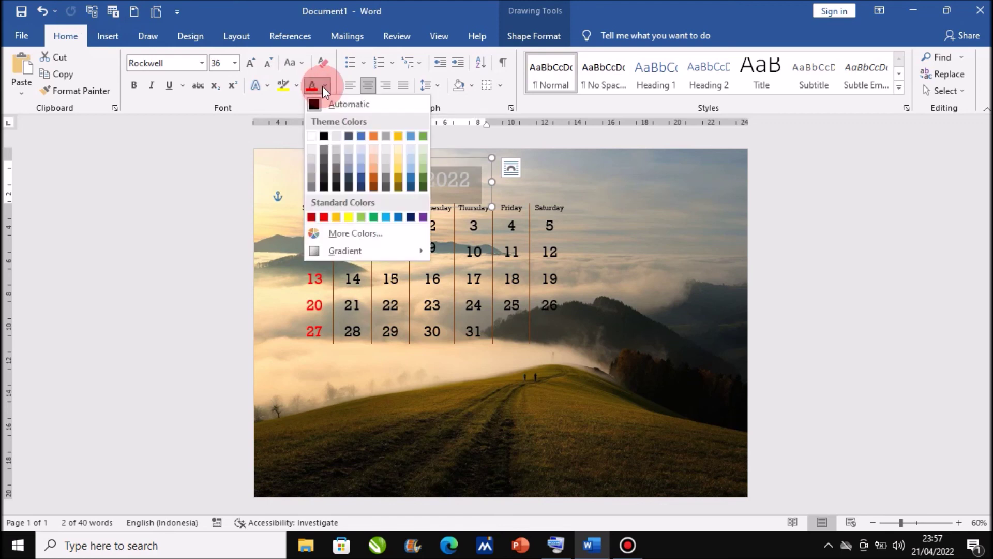
pyautogui.click(324, 136)
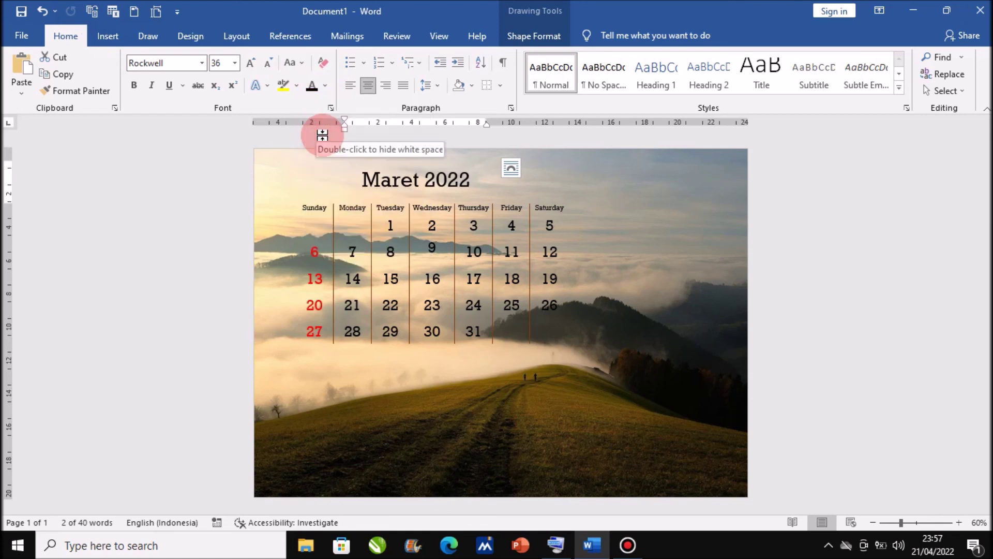
pyautogui.click(672, 247)
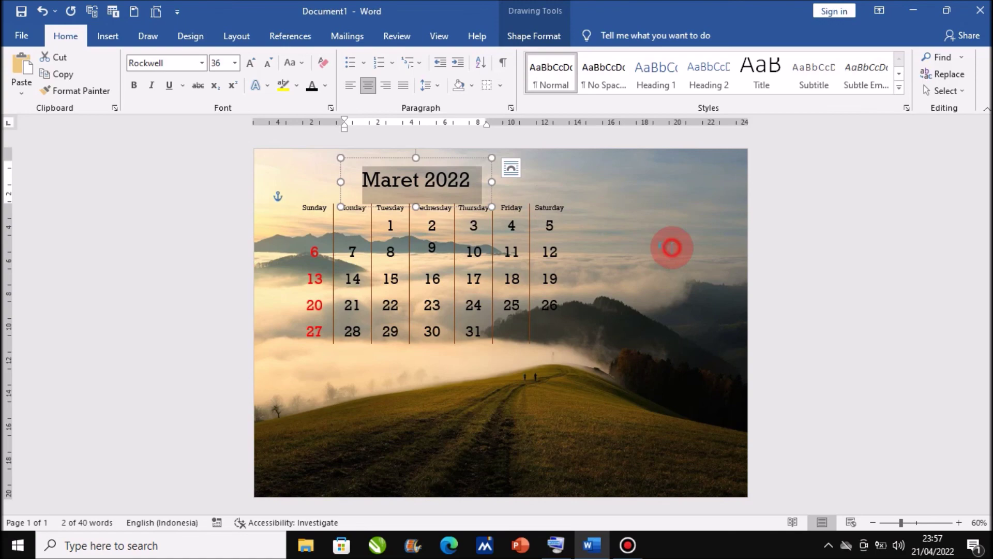